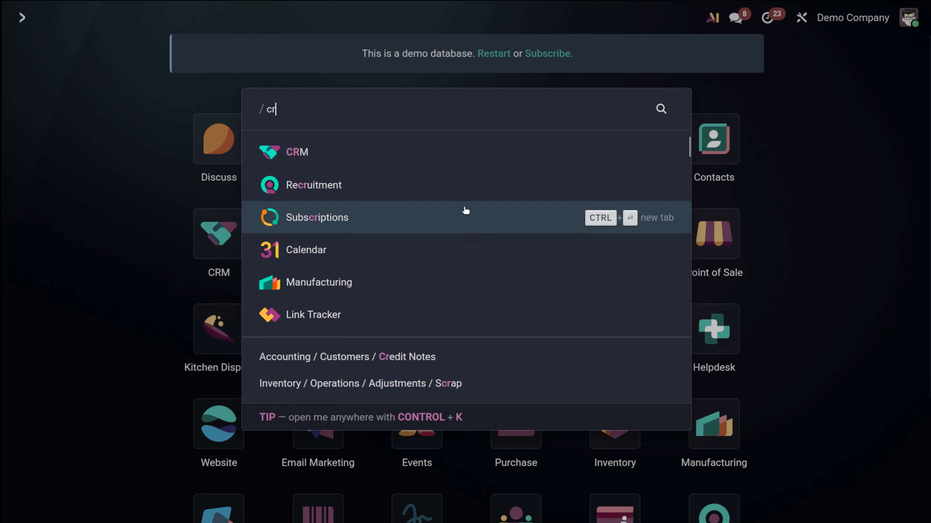
- Open the CRM settings, enable the Leads qualification step and save the change
left_click(417, 160)
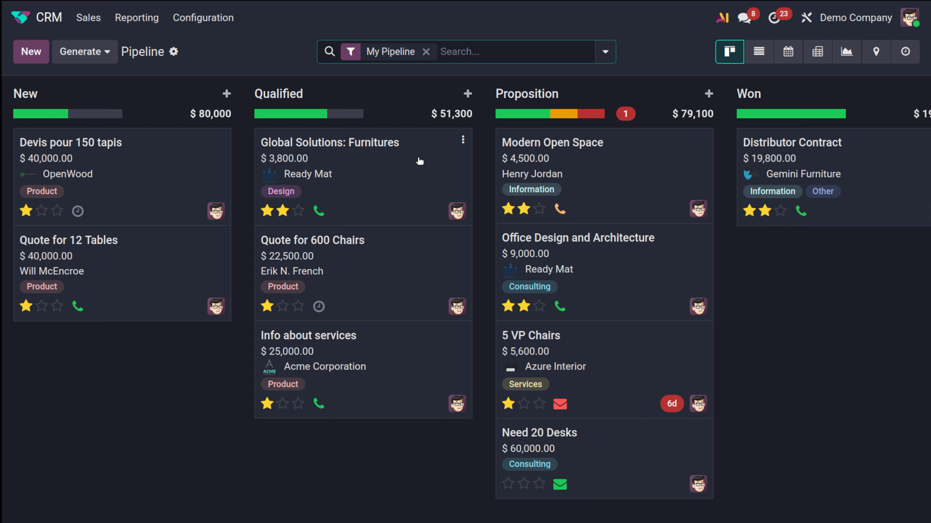
left_click(208, 19)
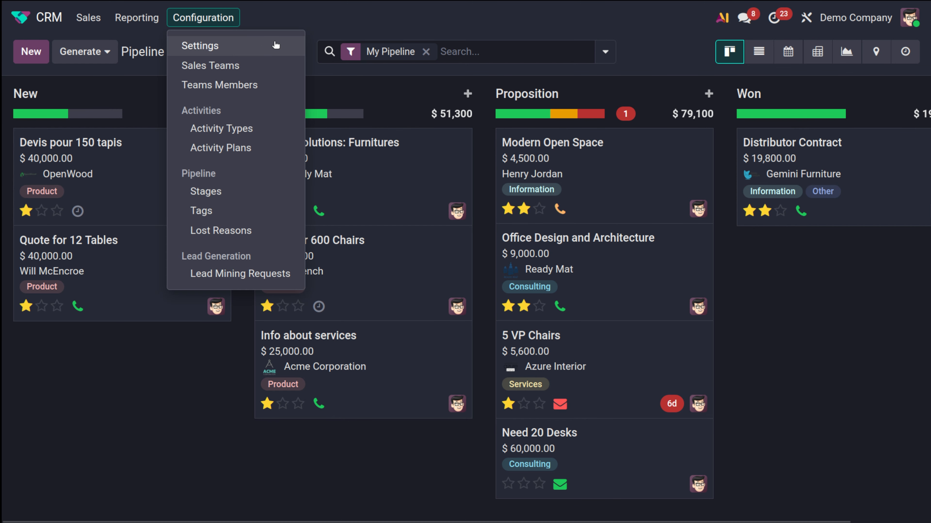
left_click(262, 50)
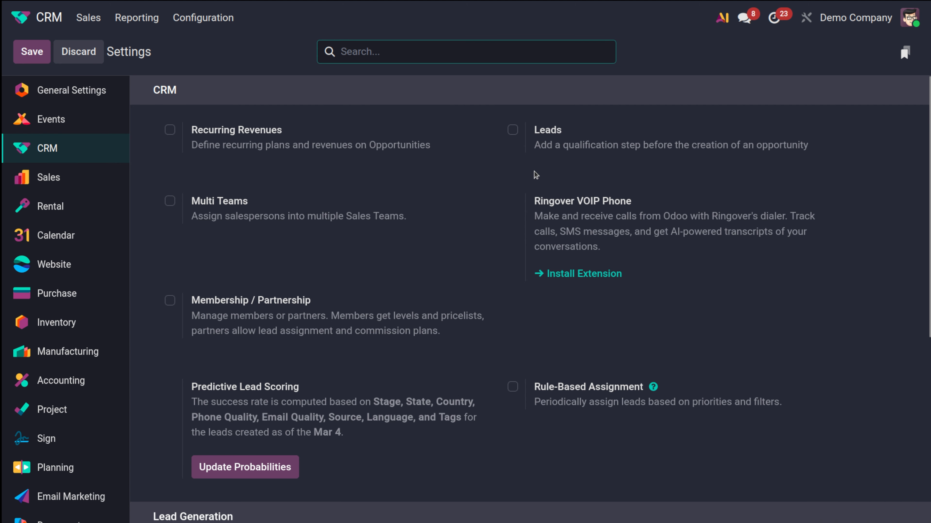
left_click(512, 129)
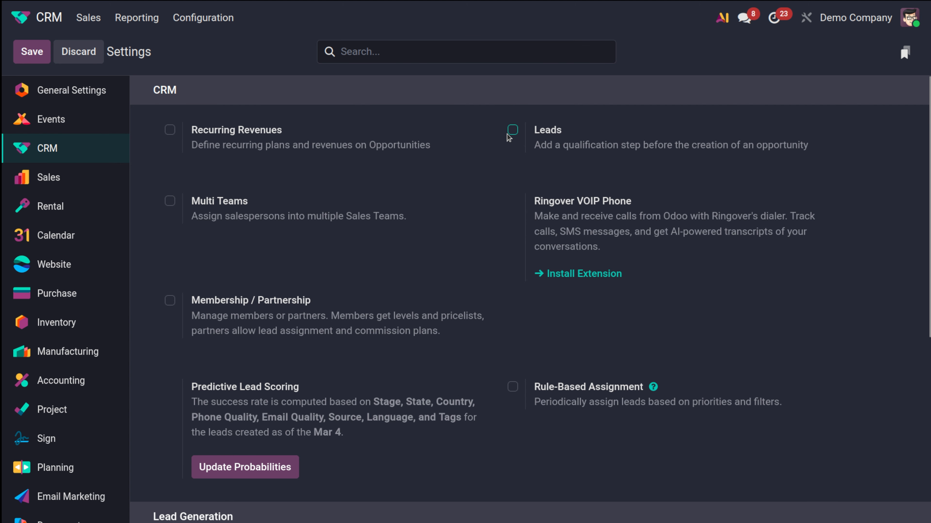
left_click(36, 54)
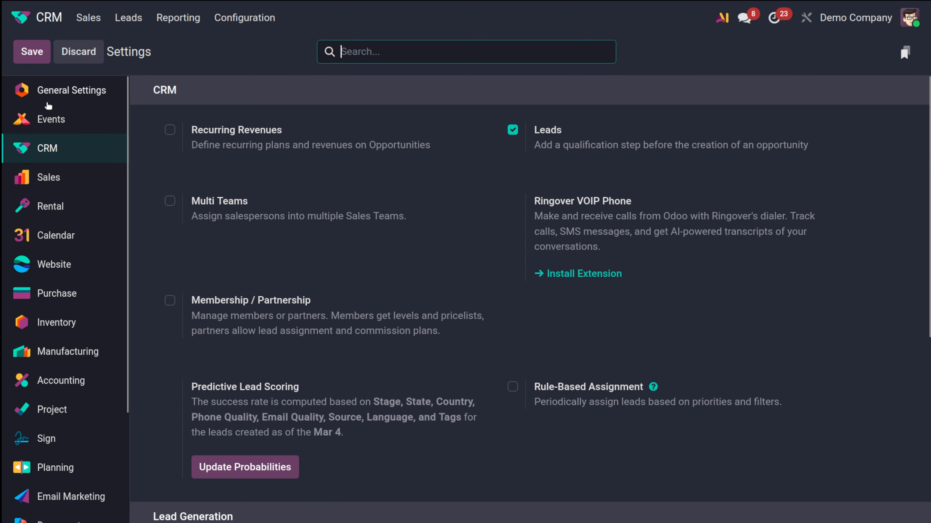
- Create a new lead titled with a person's first name and assign an existing customer as its contact
left_click(130, 19)
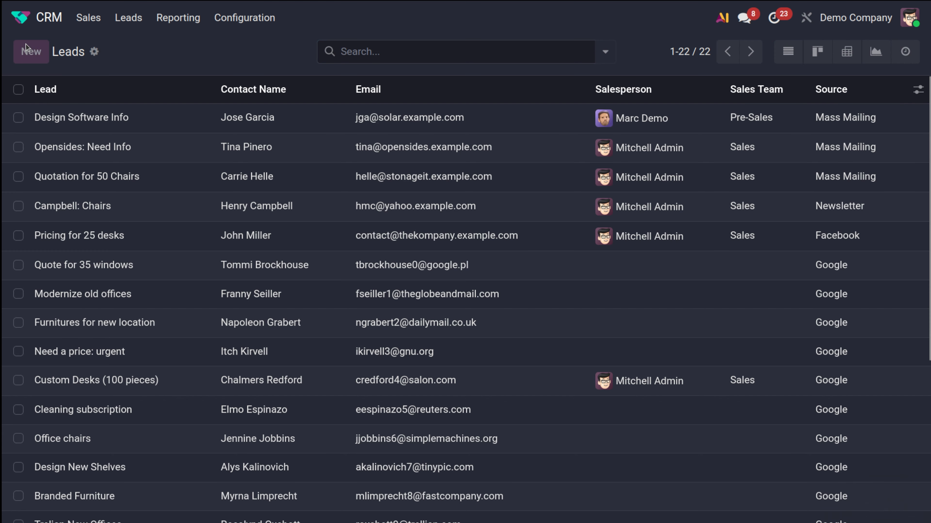
left_click(26, 47)
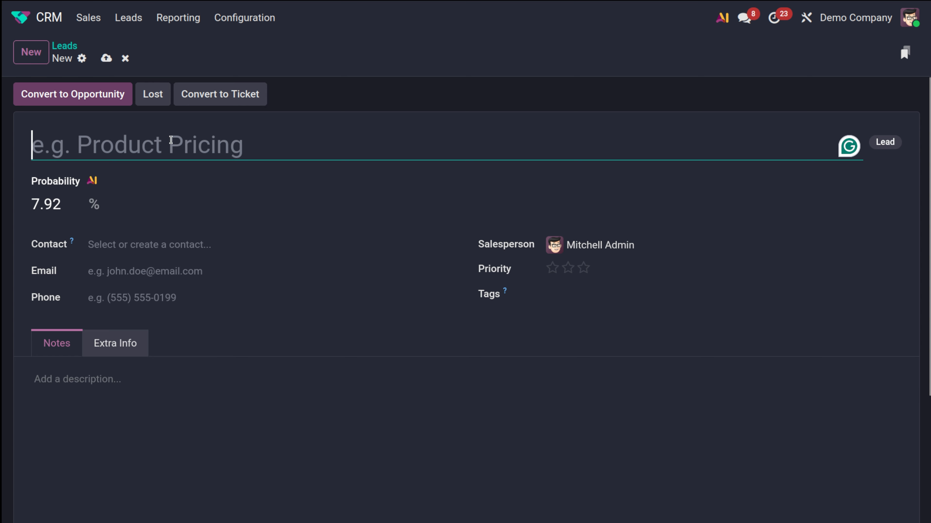
type("Jhon")
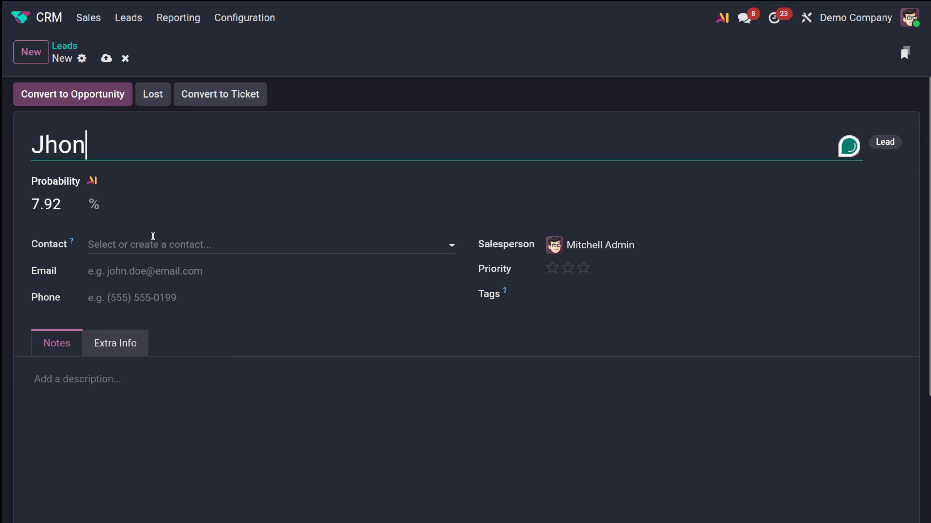
left_click(245, 243)
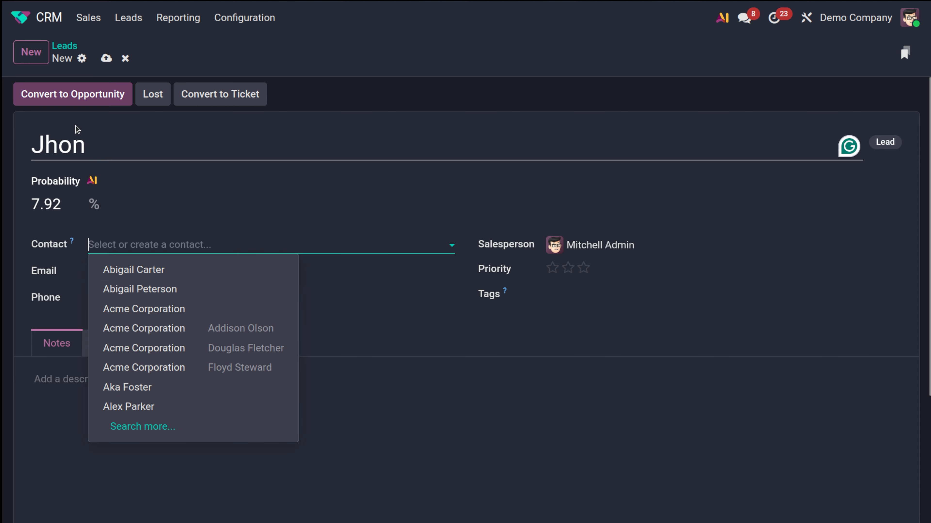
left_click(161, 289)
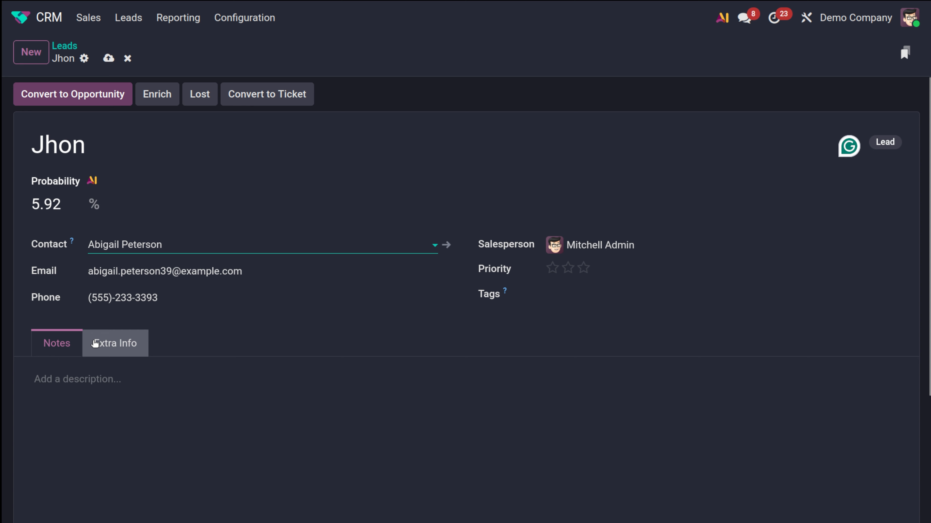
- Review the lead's extra company, contact, marketing and ownership information, and return to its notes
left_click(111, 343)
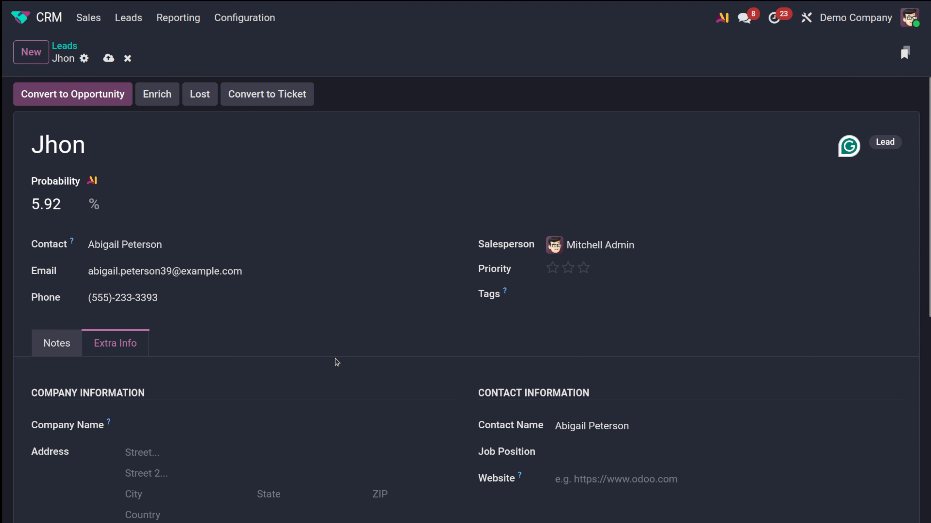
scroll(335, 363, "down", 5)
scroll(335, 362, "up", 5)
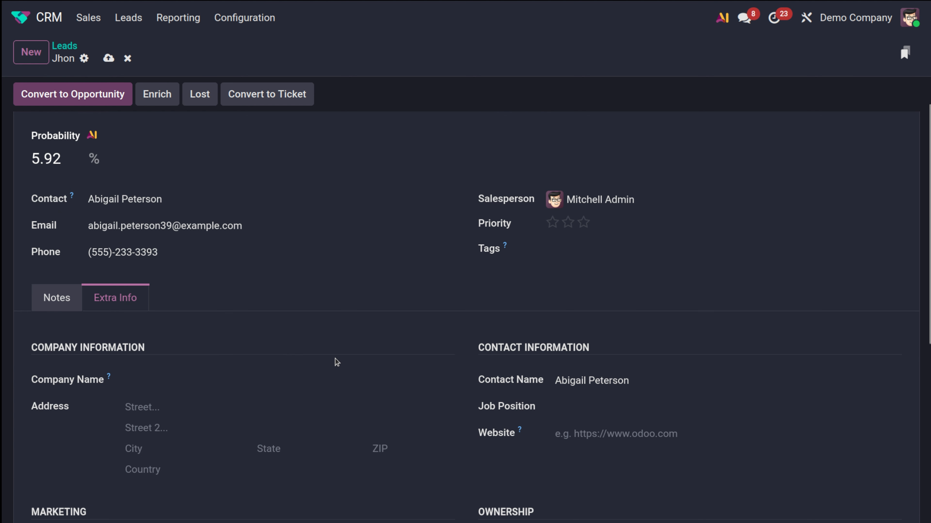
left_click(57, 306)
scroll(280, 261, "up", 1)
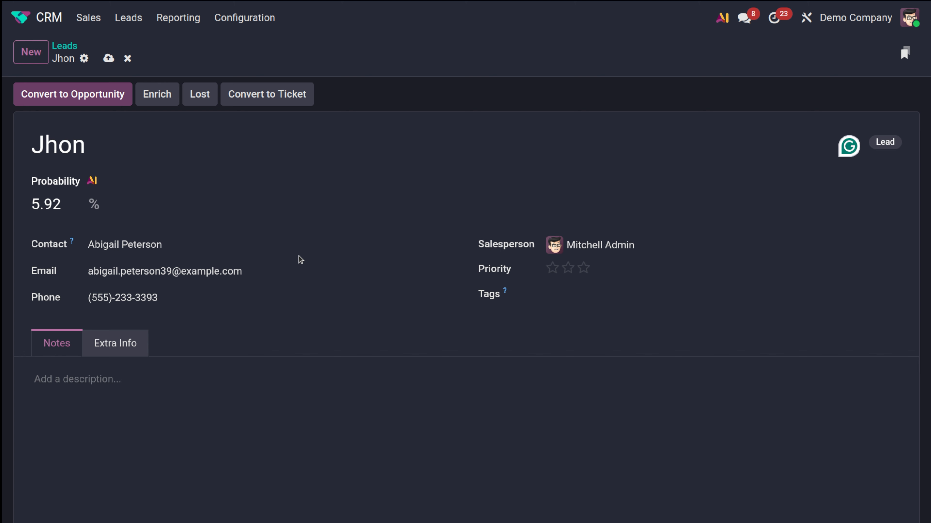
- Rename the lead as "100 office chairs" and save it
left_click(88, 151)
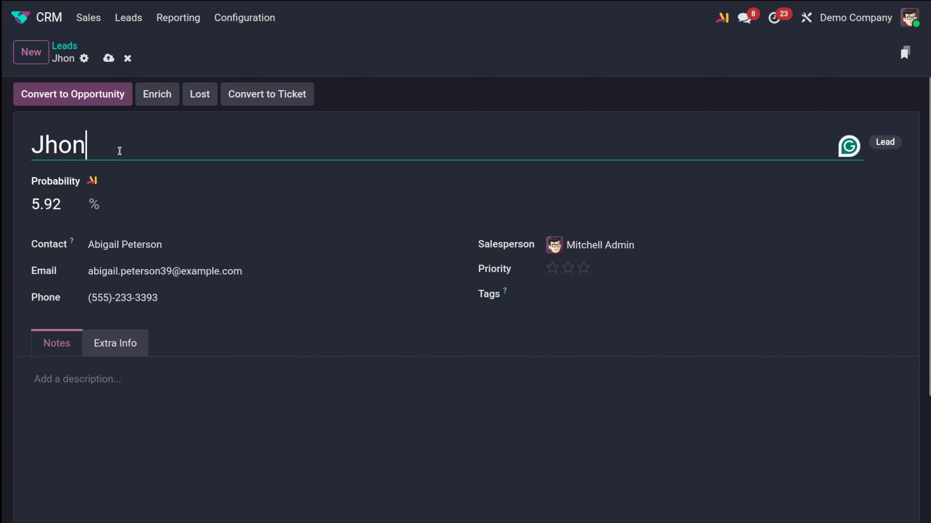
left_click_drag(123, 150, 29, 147)
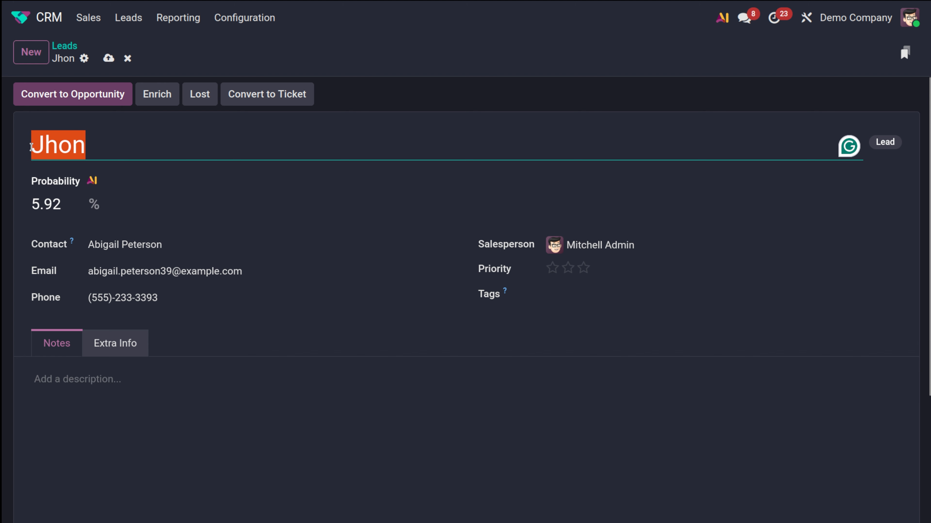
key("BackSpace")
type("100")
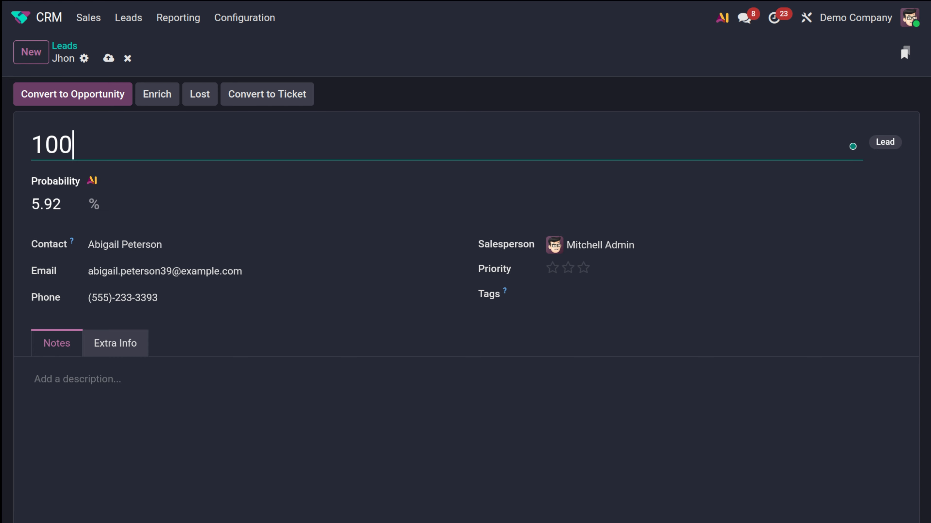
type(" office")
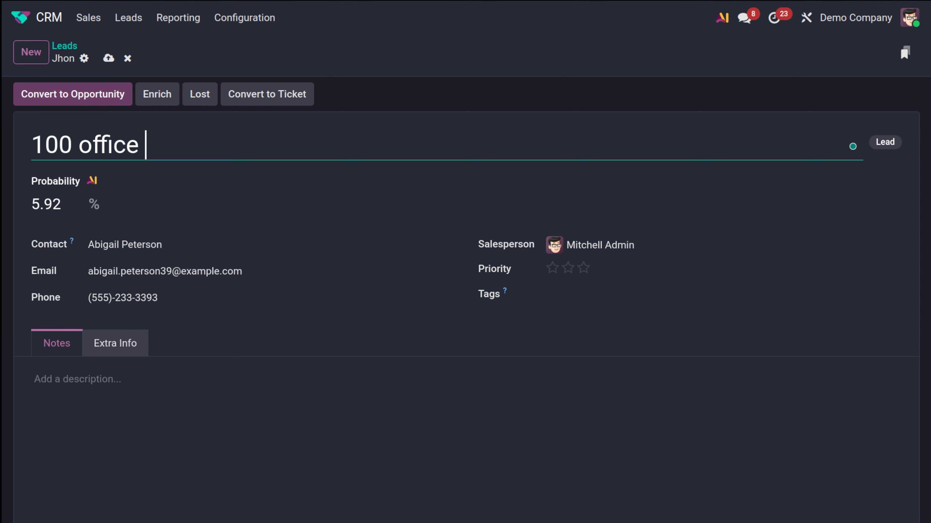
type(" chairs")
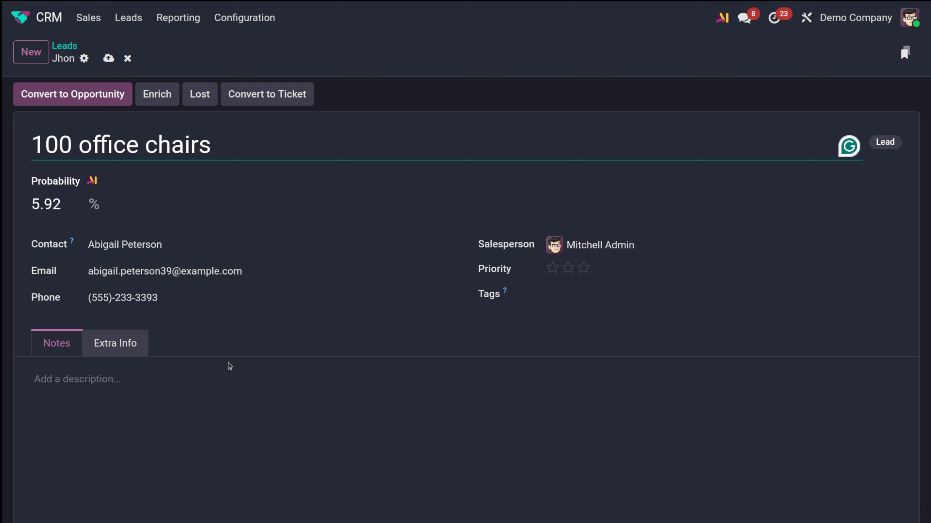
left_click(110, 60)
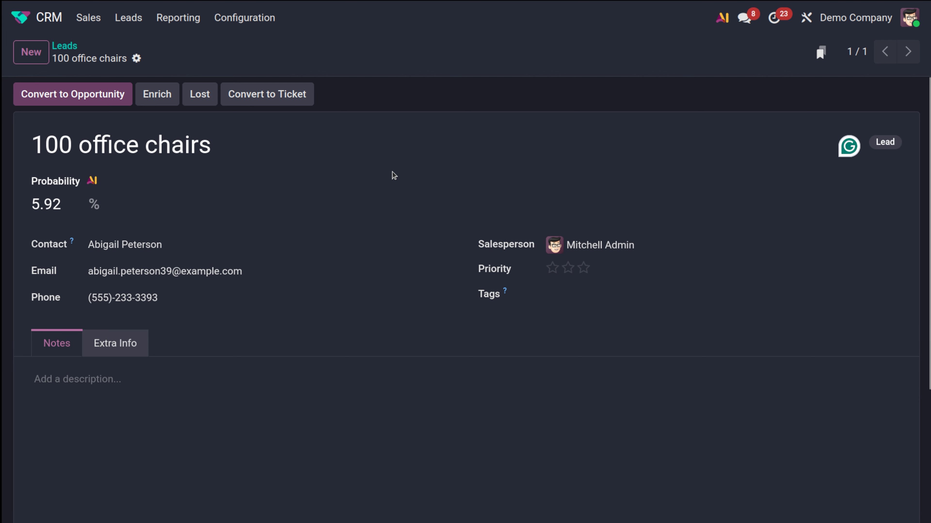
- Convert the 100 office chairs lead to an opportunity, keeping the assigned salesperson and the link to the existing customer
scroll(392, 176, "down", 4)
scroll(392, 175, "up", 4)
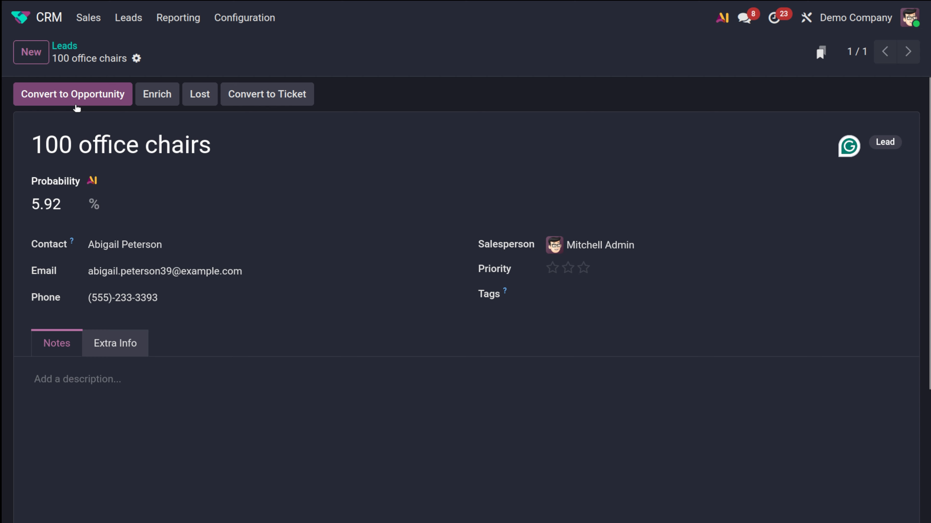
left_click(87, 99)
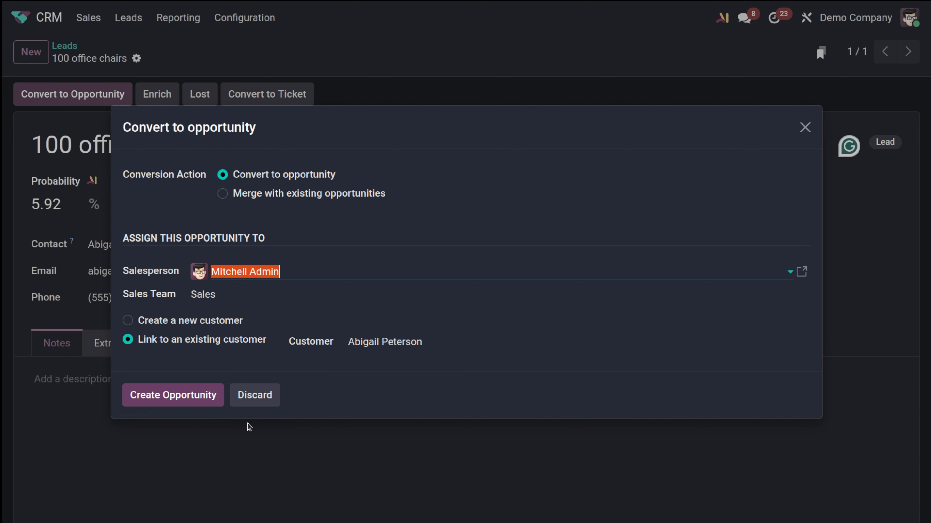
left_click(200, 402)
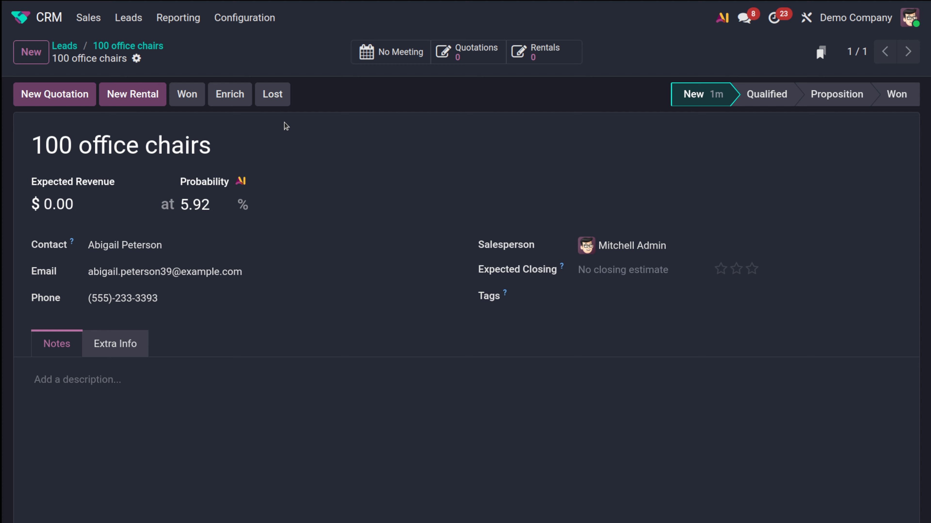
- Return to the leads list, open my sales pipeline and examine its stages from New to Won
left_click(144, 46)
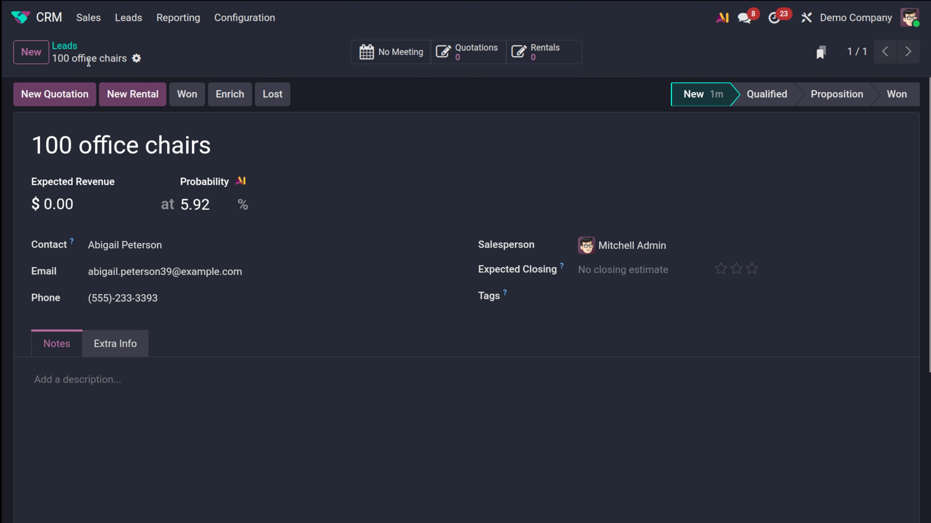
left_click(64, 46)
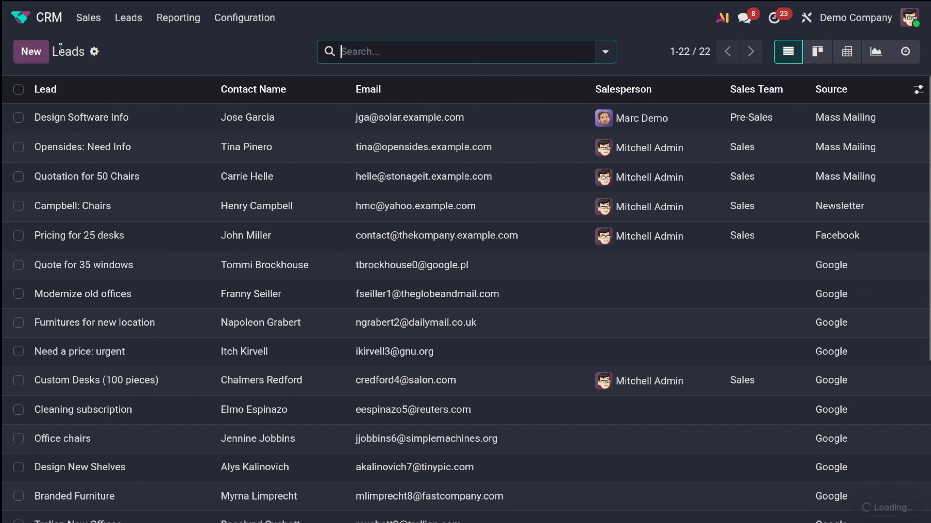
left_click(88, 19)
left_click(101, 43)
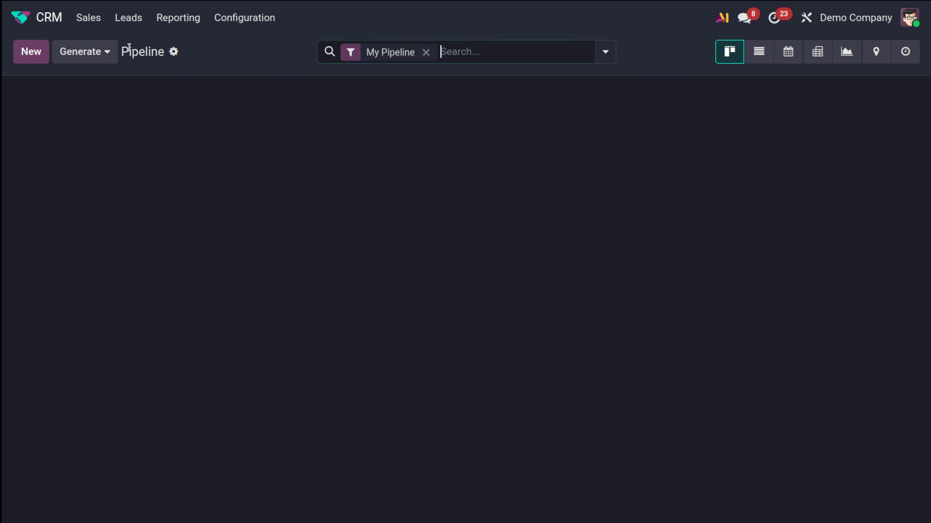
scroll(443, 277, "right", 2)
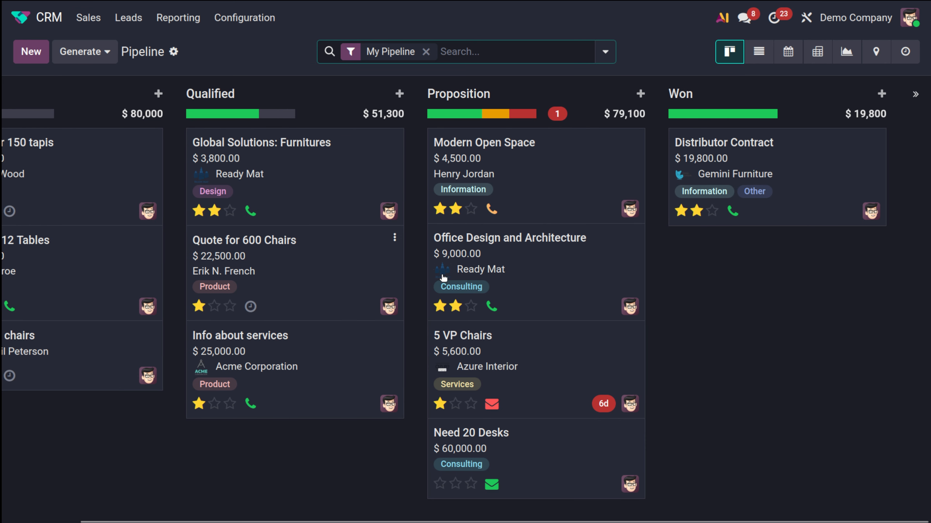
scroll(441, 277, "left", 2)
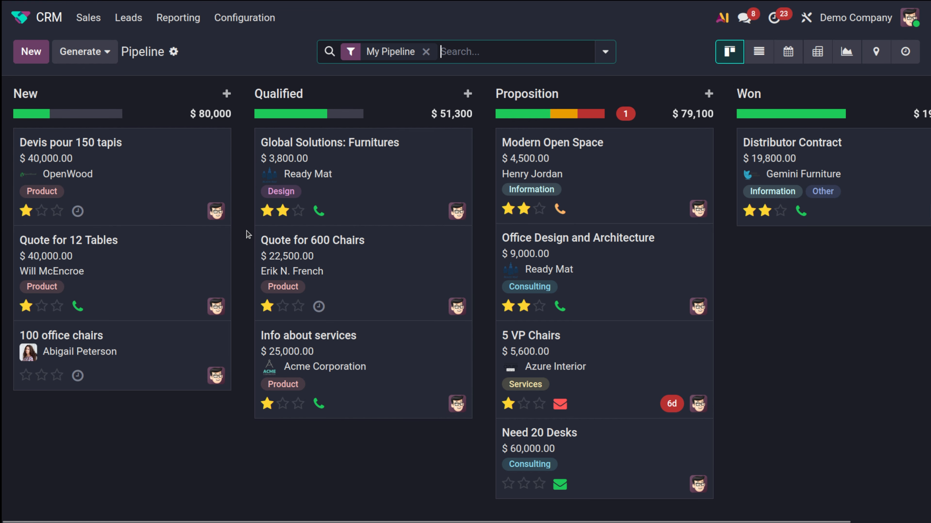
scroll(429, 236, "right", 2)
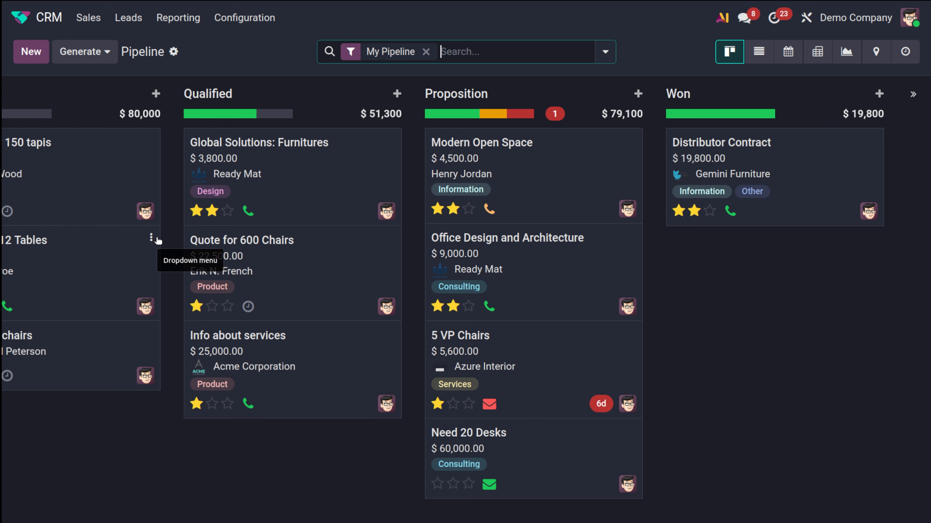
scroll(152, 349, "left", 3)
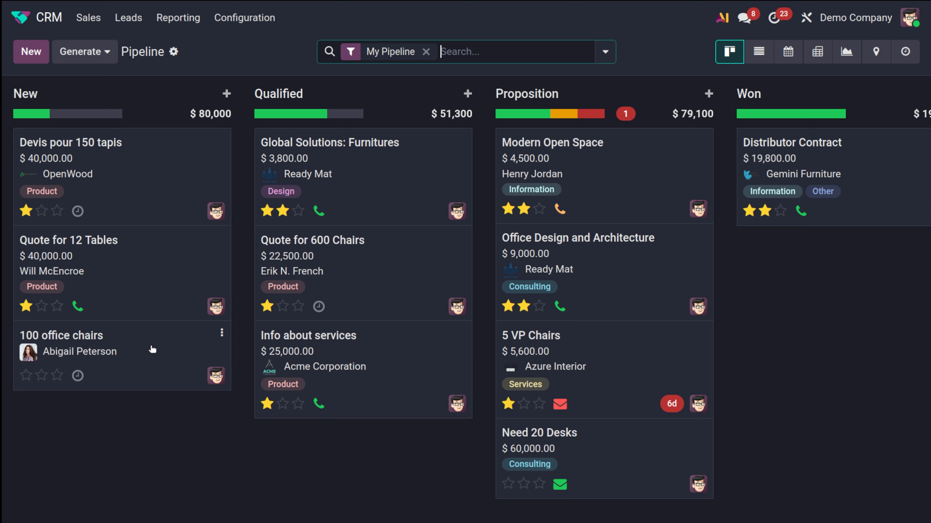
- Move the 100 office chairs opportunity through Qualified to the Proposition stage and open its record
left_click_drag(150, 373, 403, 475)
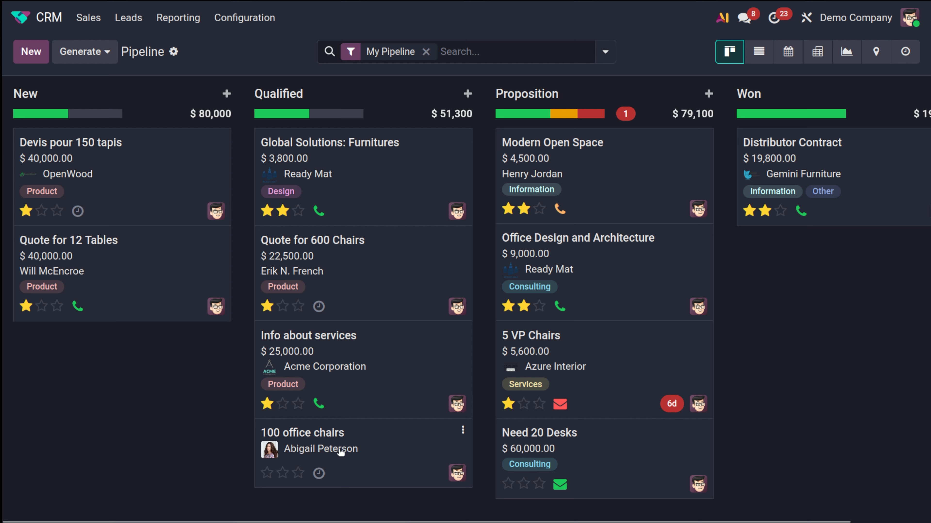
left_click_drag(340, 452, 602, 476)
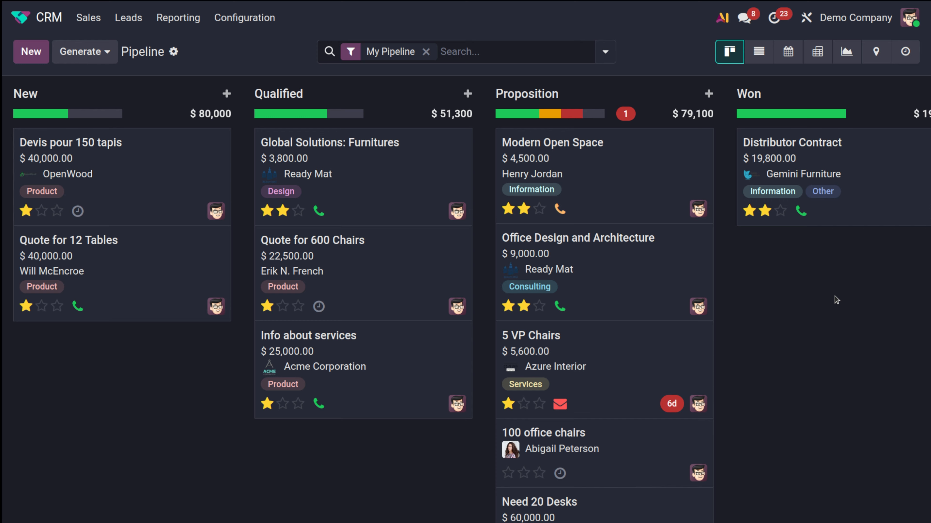
scroll(660, 425, "down", 2)
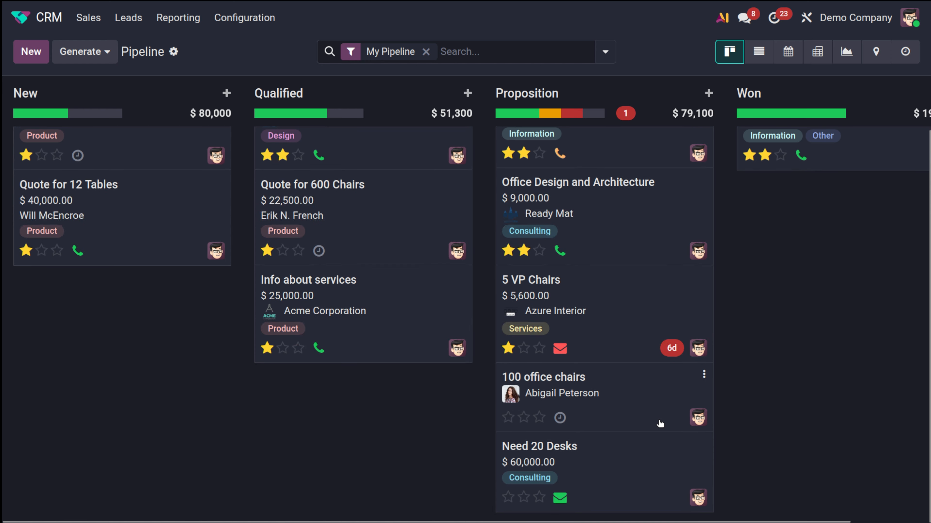
left_click(612, 387)
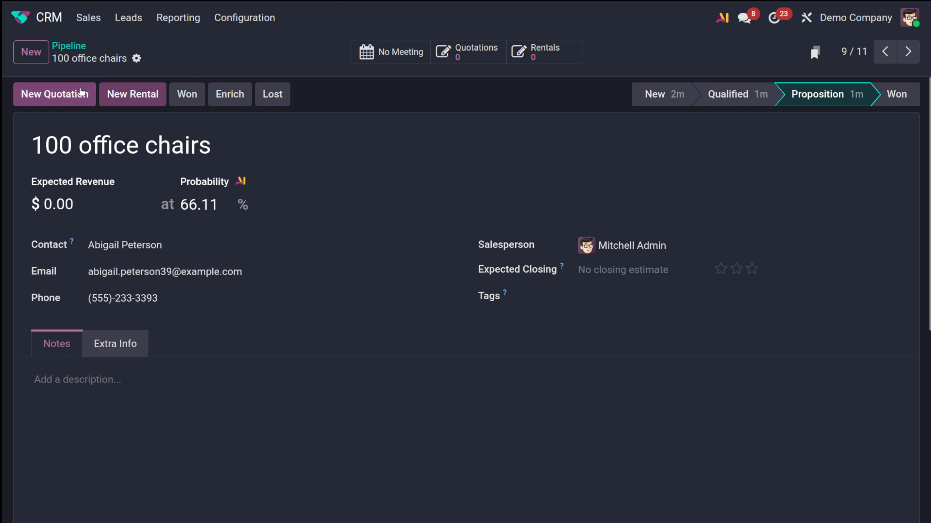
- Set the expected revenue of the 100 office chairs opportunity to $50
left_click(48, 104)
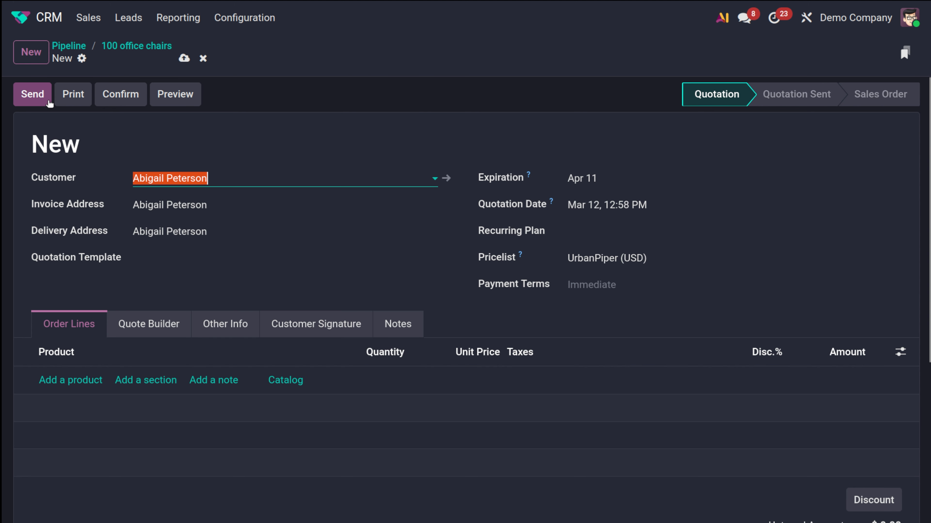
left_click(147, 47)
left_click(59, 202)
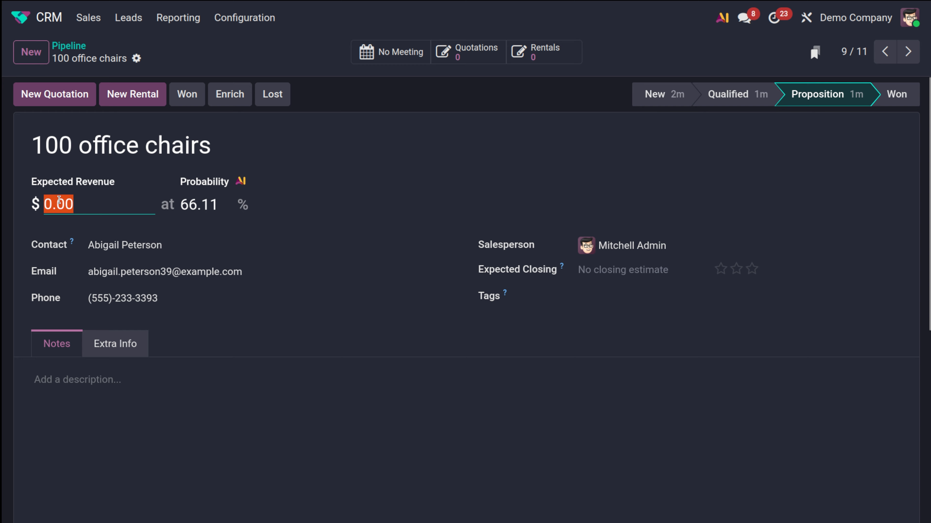
type("50")
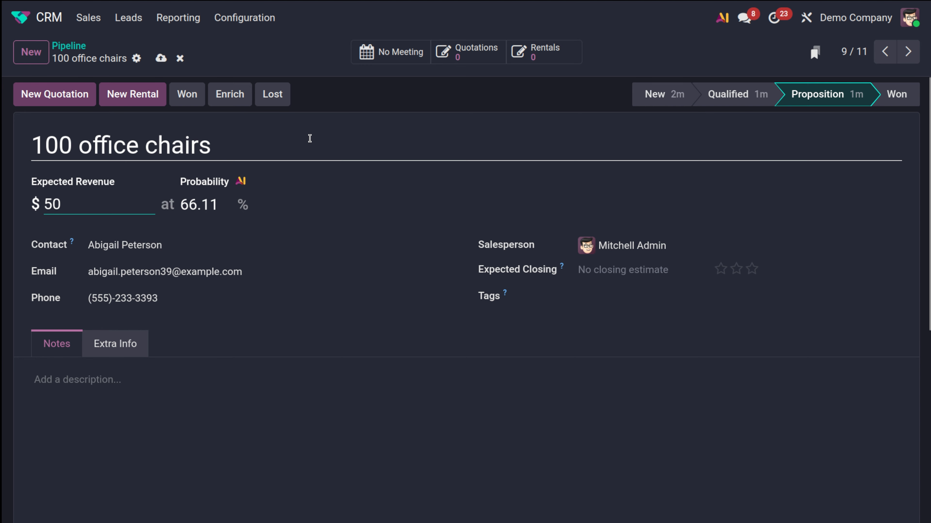
left_click(310, 140)
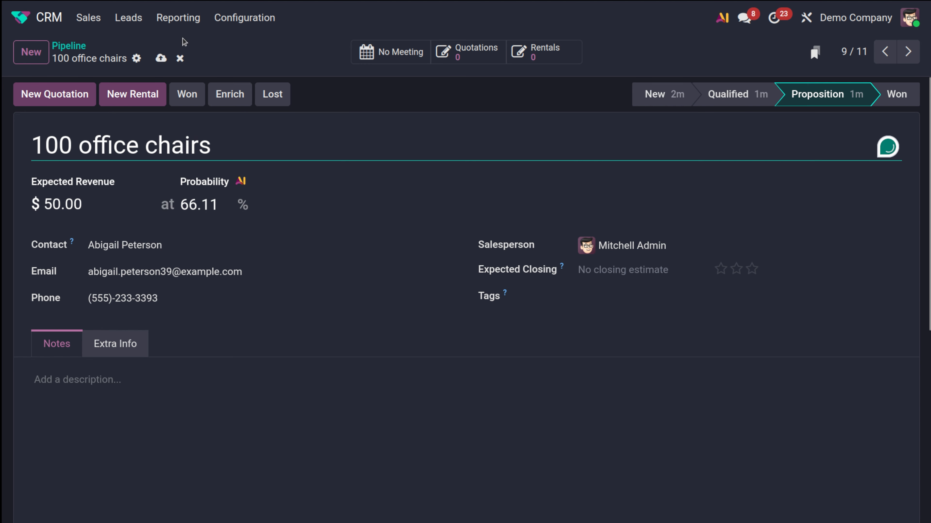
- Create a quotation from the opportunity with 100 units of Office Chair (FURN_7777) and save it
left_click(69, 99)
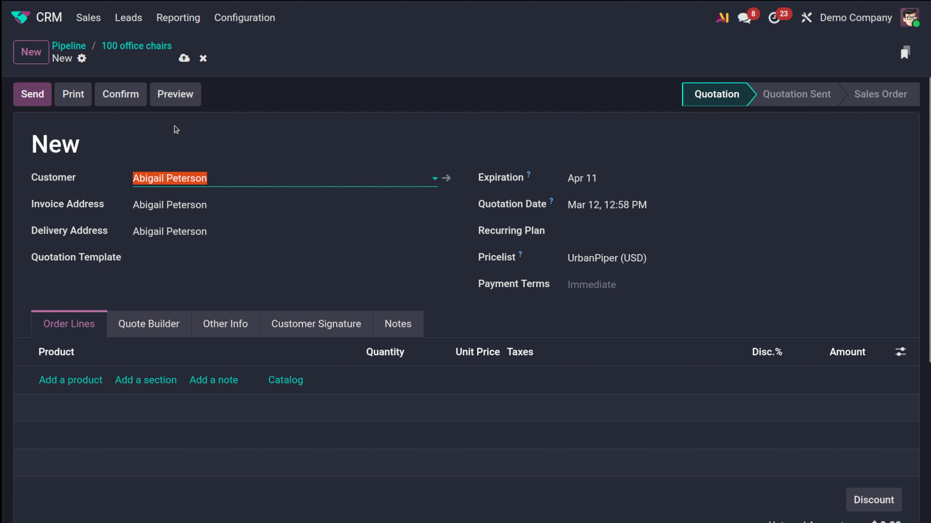
left_click(140, 124)
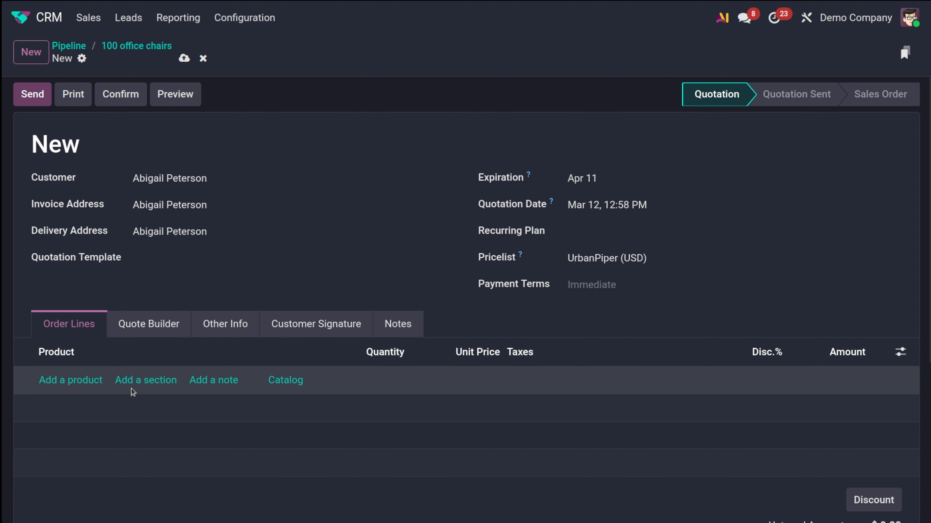
left_click(79, 381)
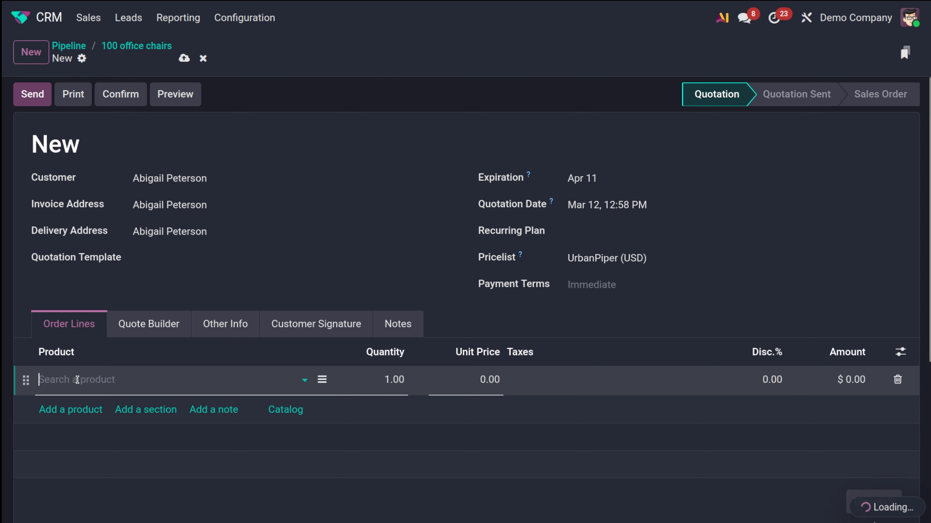
type("offic")
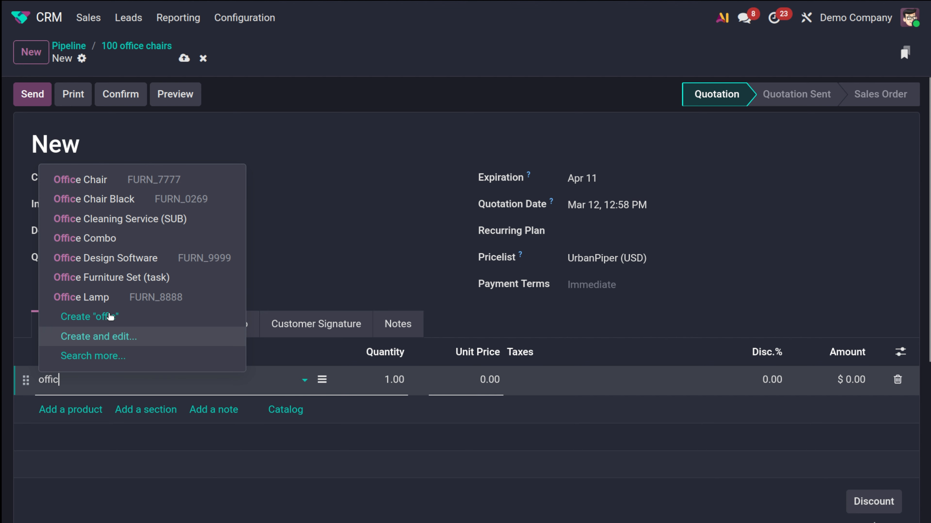
left_click(129, 183)
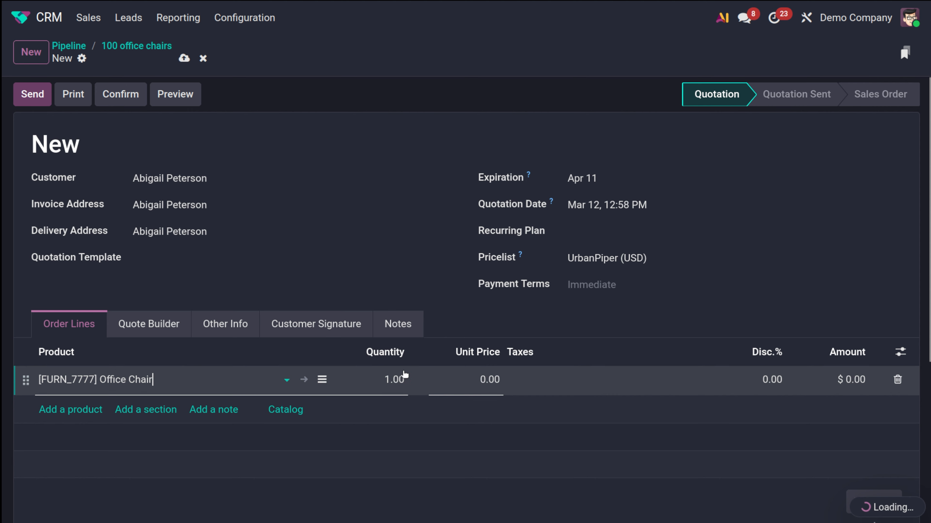
left_click(398, 375)
type("100")
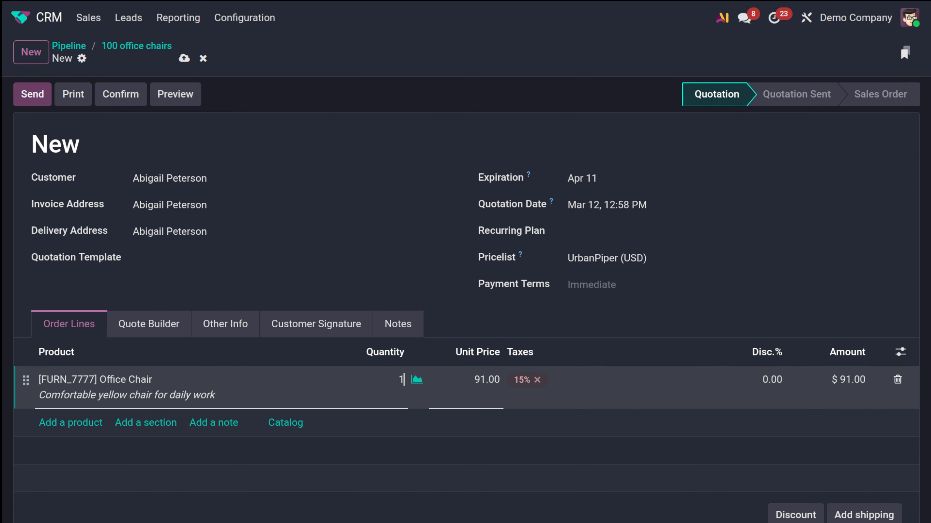
left_click(454, 285)
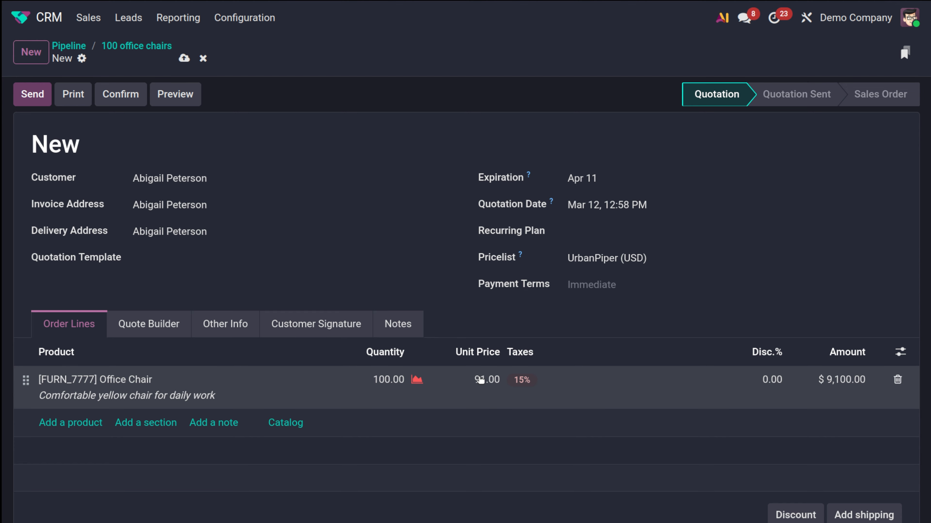
left_click(182, 59)
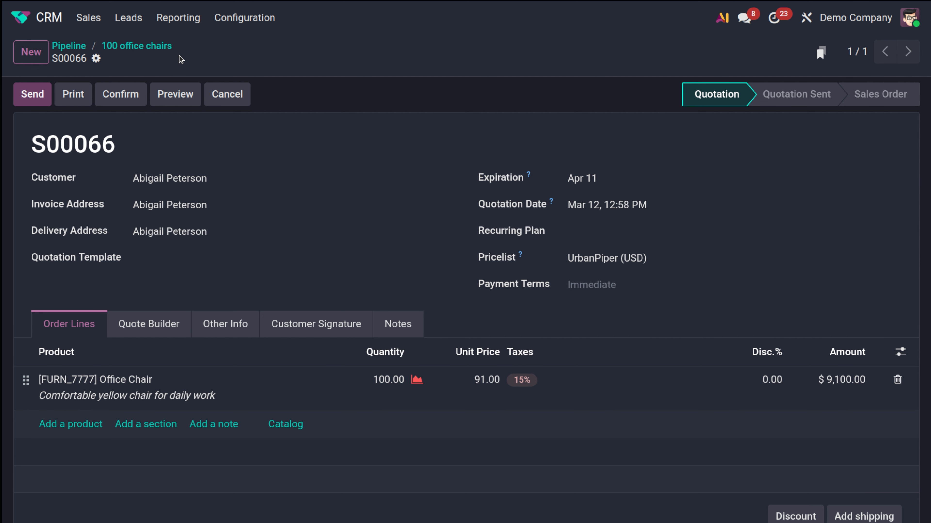
- Email the quotation to the customer with the default Light document layout and confirm it as a sales order
left_click(27, 99)
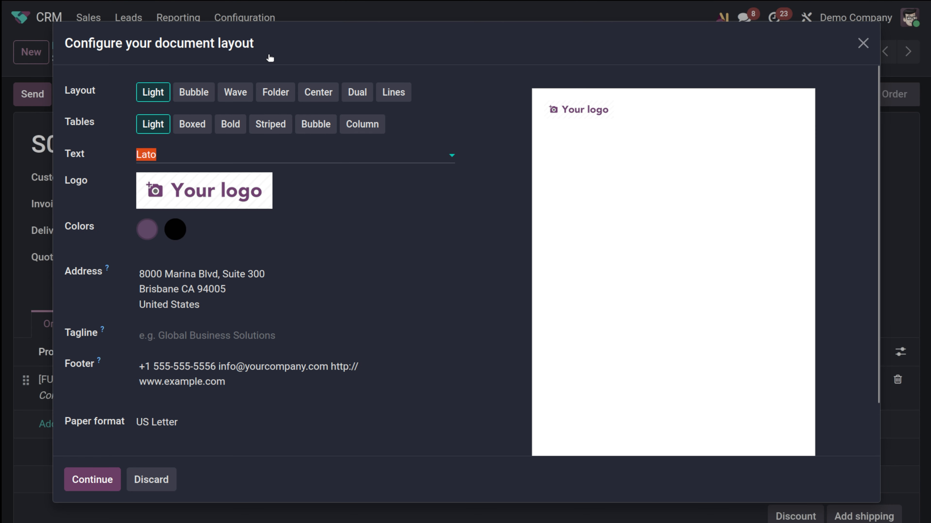
left_click(91, 477)
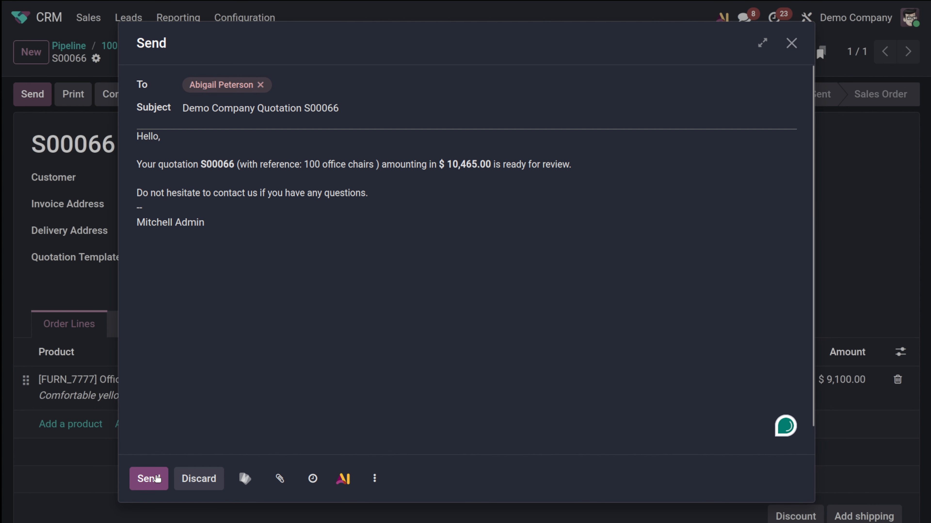
left_click(148, 479)
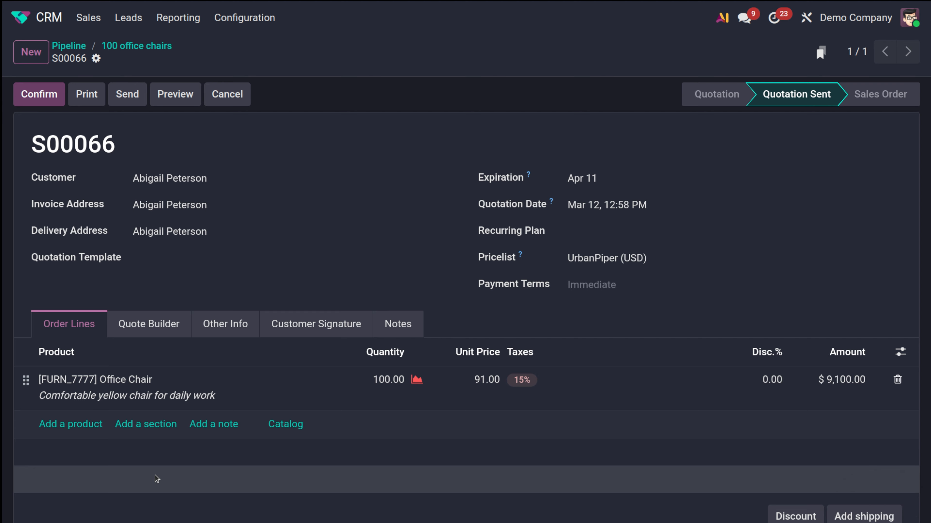
left_click(36, 95)
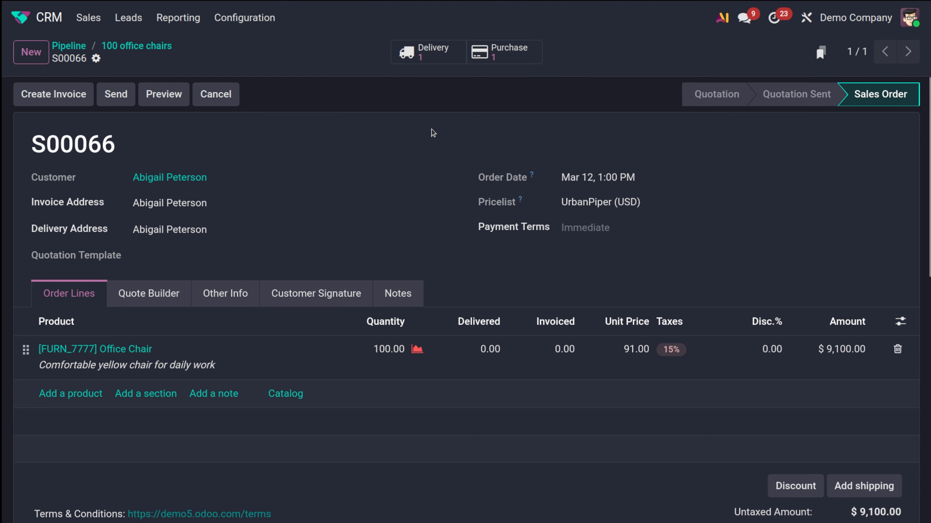
- Confirm the request for quotation linked to the sales order as a purchase order and open its receipt
left_click(510, 59)
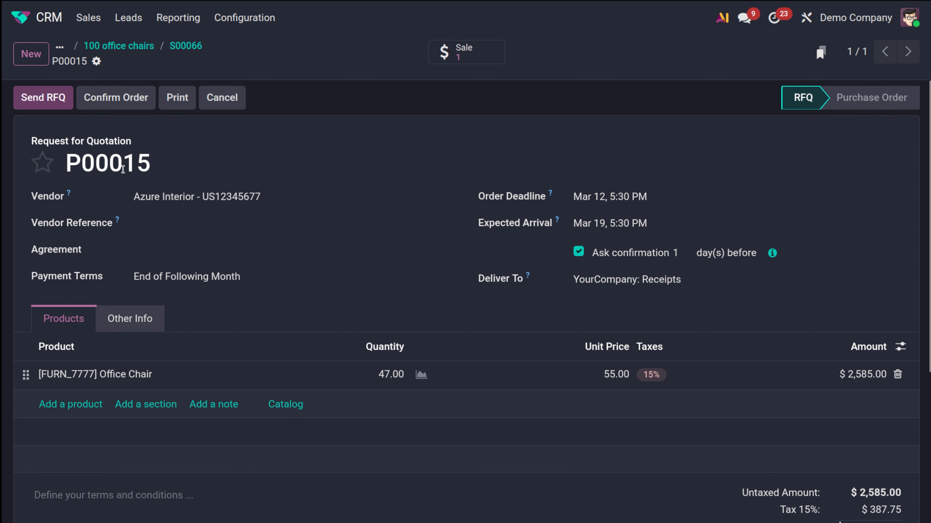
left_click(138, 97)
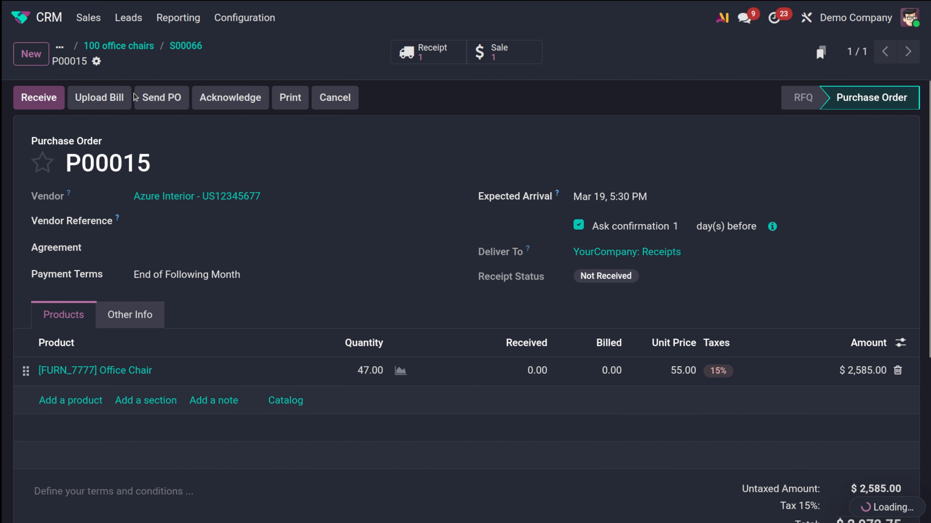
left_click(37, 104)
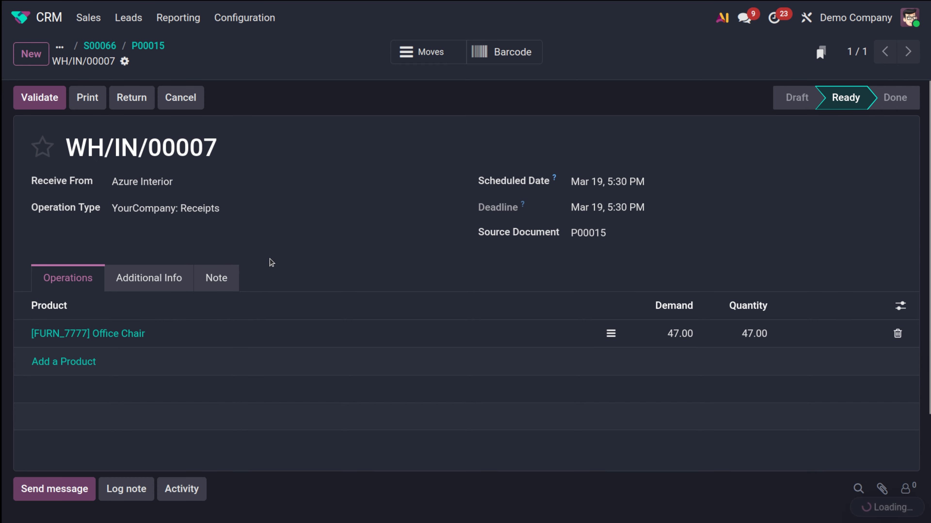
- Examine the sales order's delivery and the Office Chair forecasted report, and return to the sales order
left_click(101, 46)
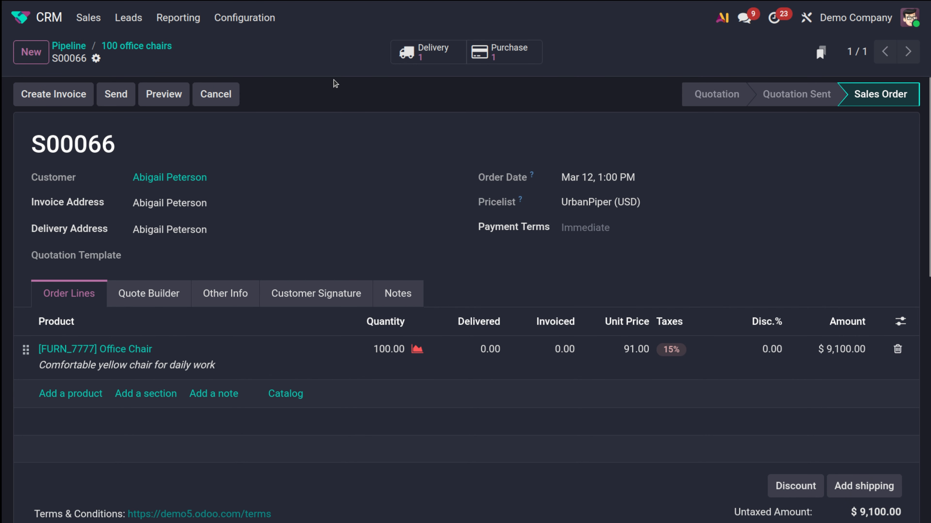
left_click(405, 53)
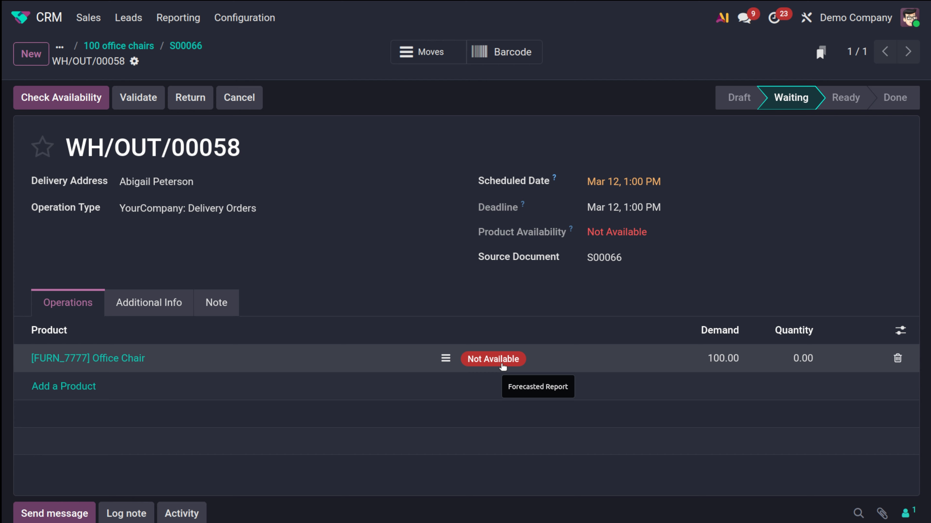
left_click(503, 366)
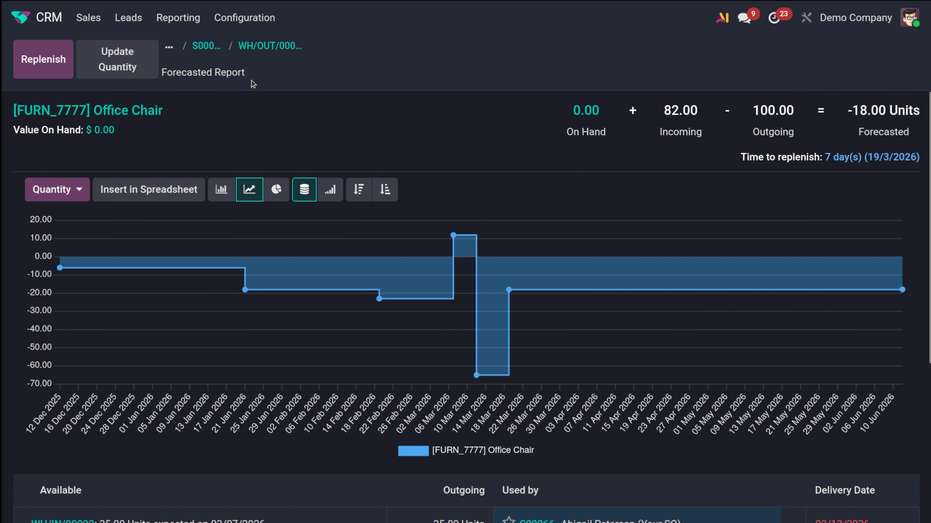
left_click(252, 54)
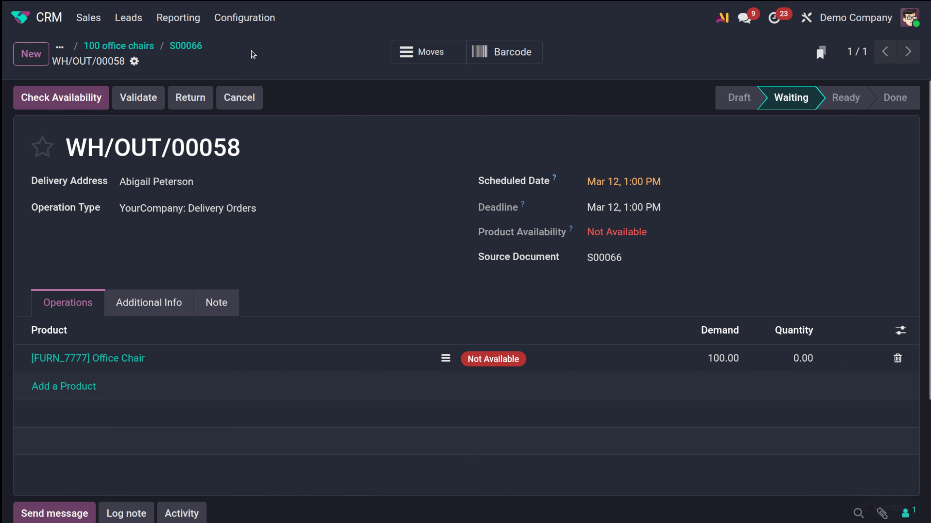
left_click(185, 46)
- Try to create a draft invoice for the sales order as a percentage down payment and as a regular invoice, and discard it
left_click(51, 93)
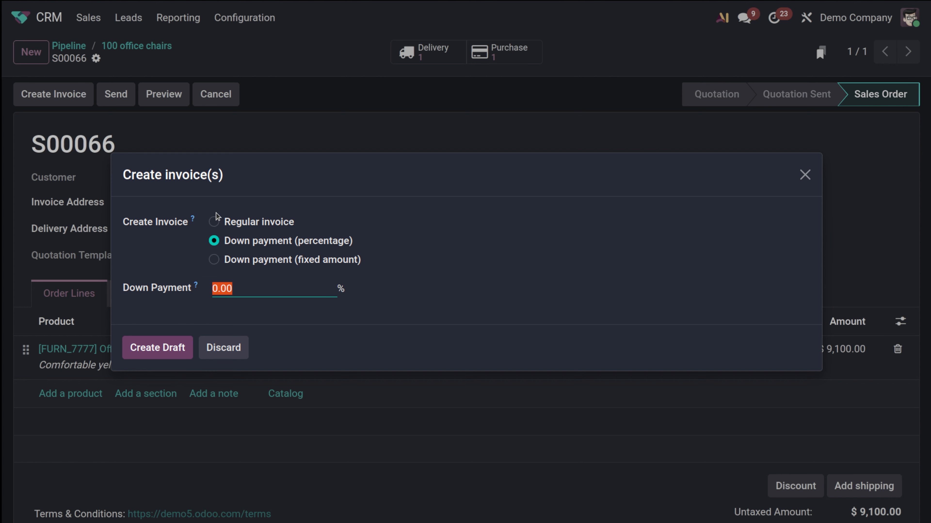
left_click(177, 353)
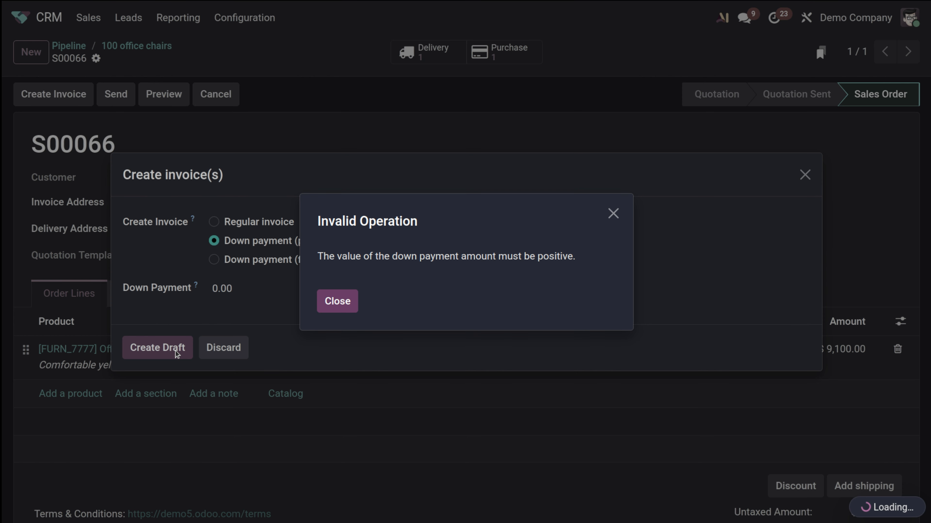
left_click(337, 303)
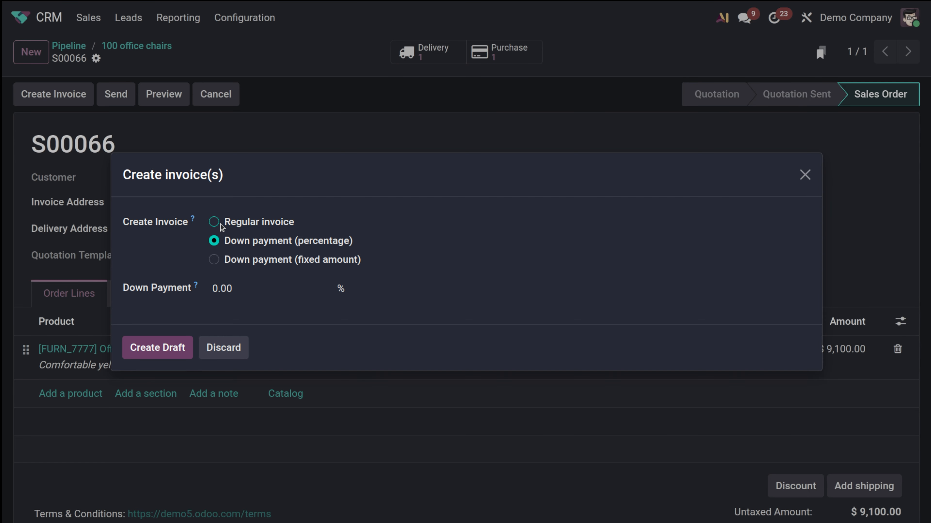
left_click(215, 222)
left_click(171, 335)
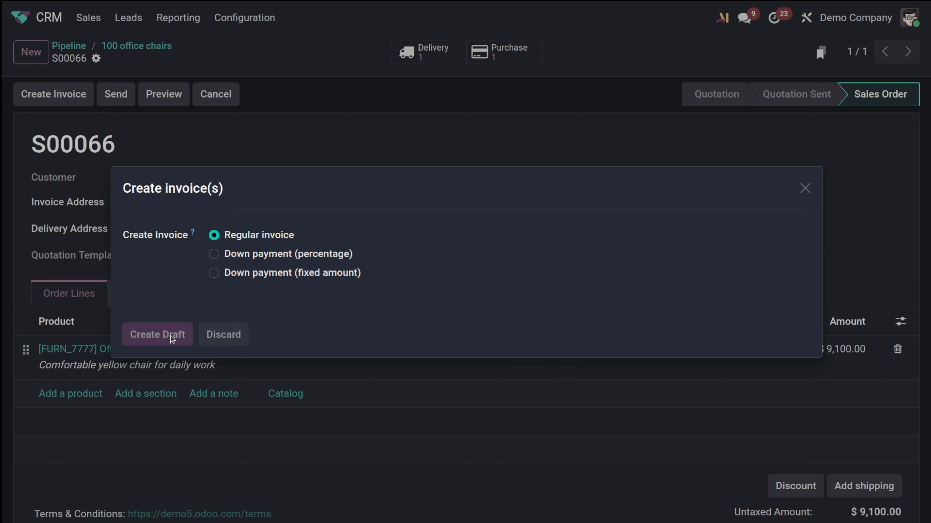
left_click(345, 396)
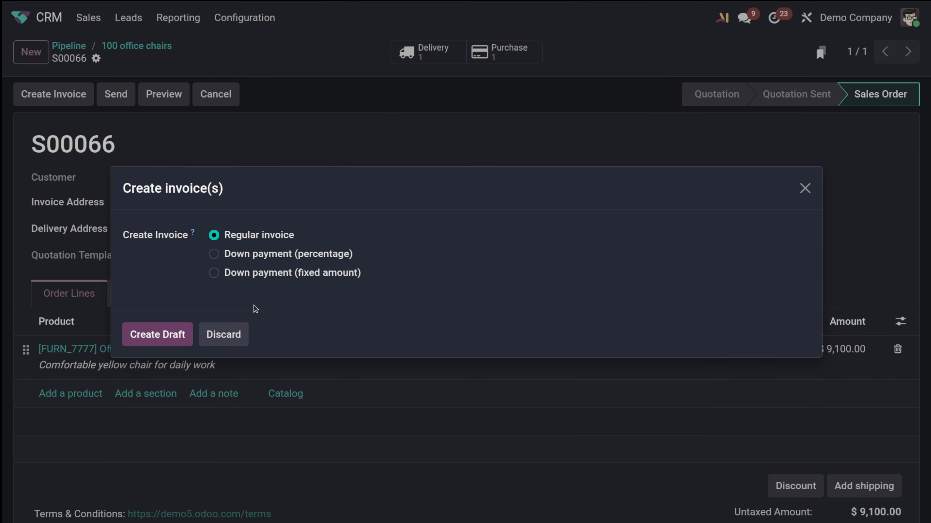
left_click(241, 344)
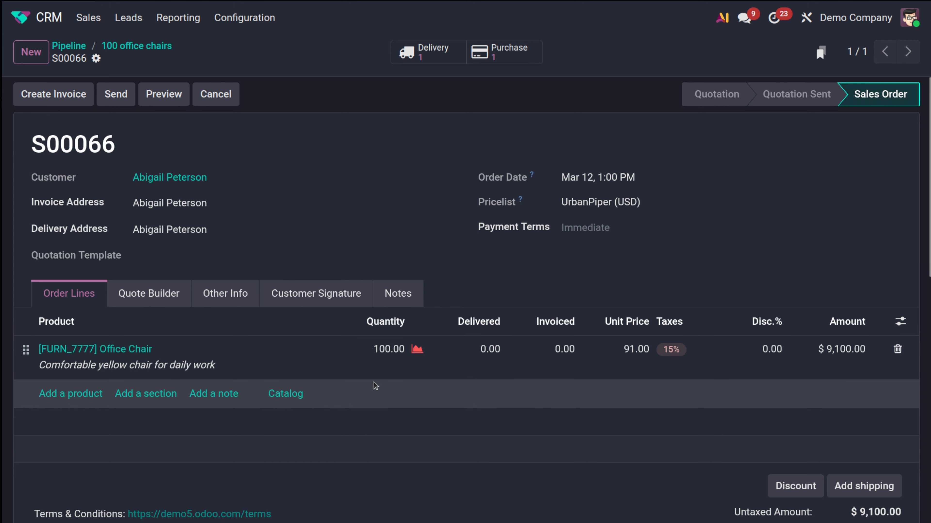
left_click(389, 349)
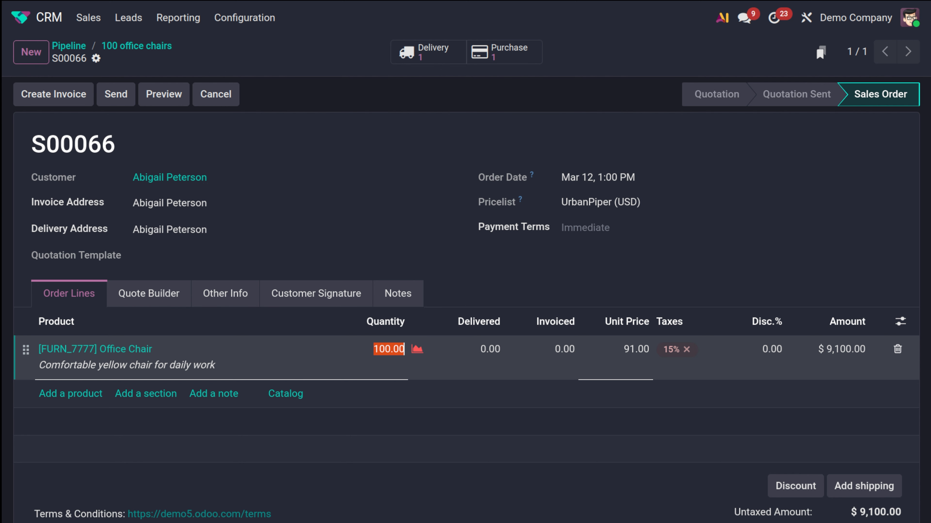
key("BackSpace")
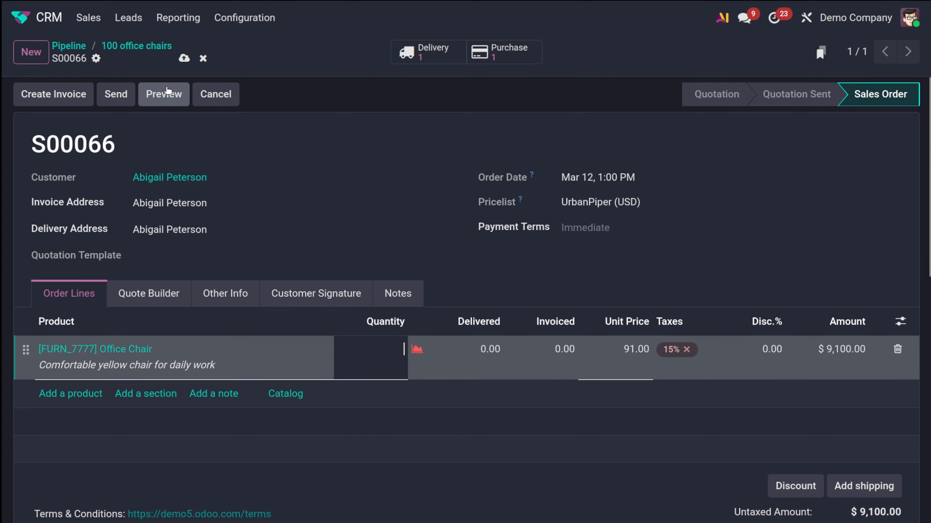
left_click(201, 57)
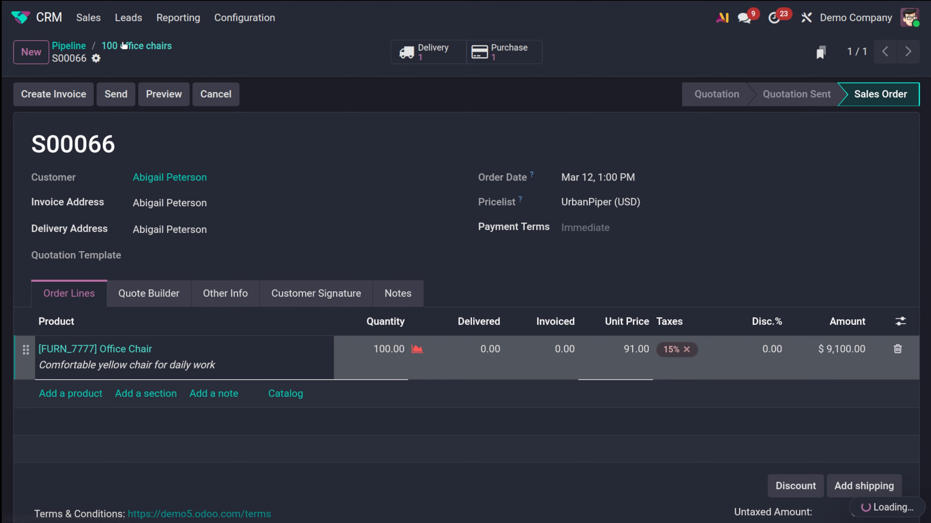
- Create and save another quotation with one Office Chair from the 100 office chairs opportunity, and reopen it through the opportunity
left_click(136, 47)
left_click(68, 101)
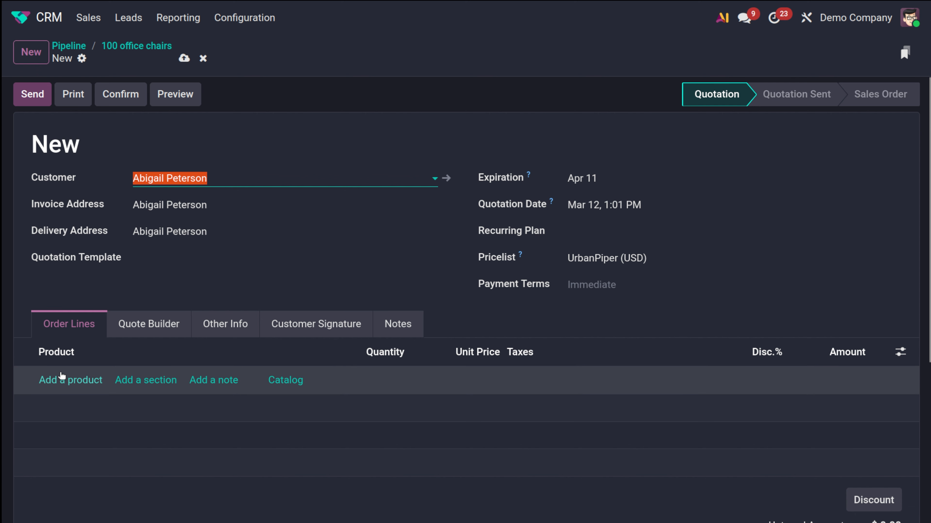
left_click(62, 380)
left_click(62, 377)
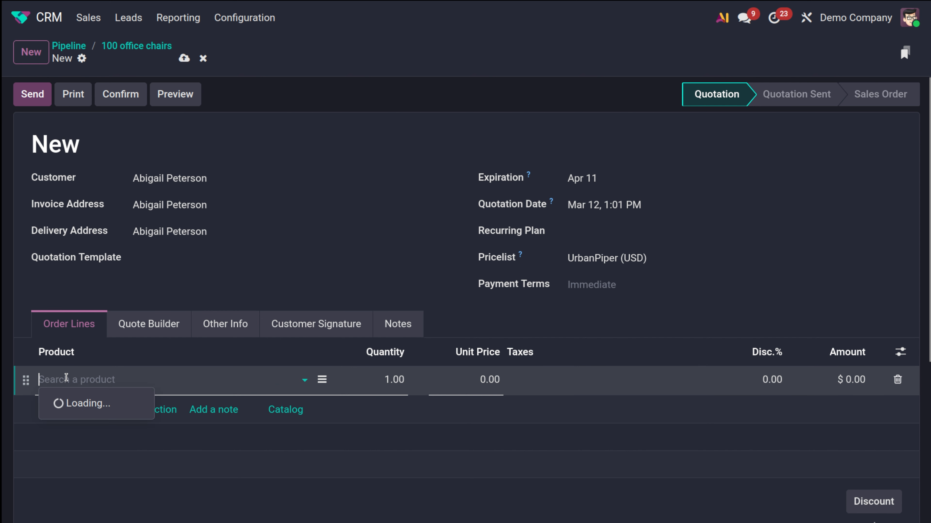
type("off")
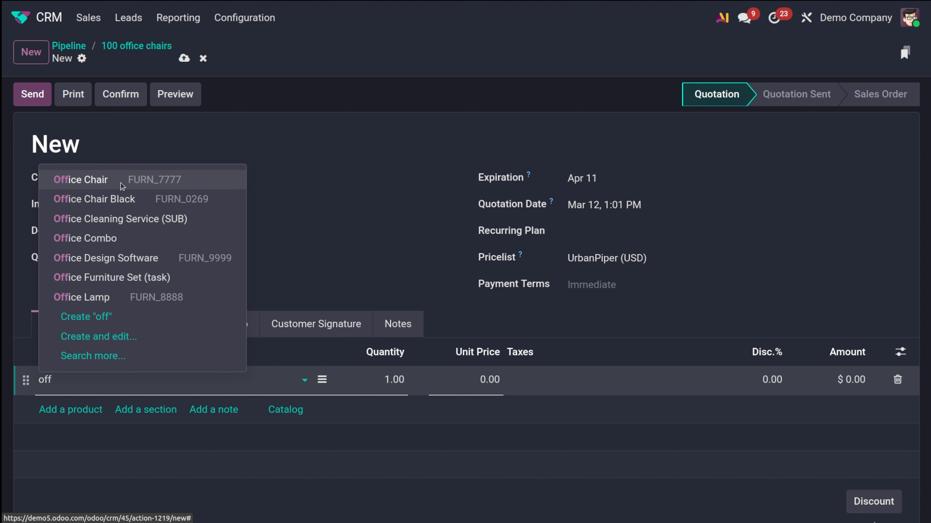
left_click(81, 180)
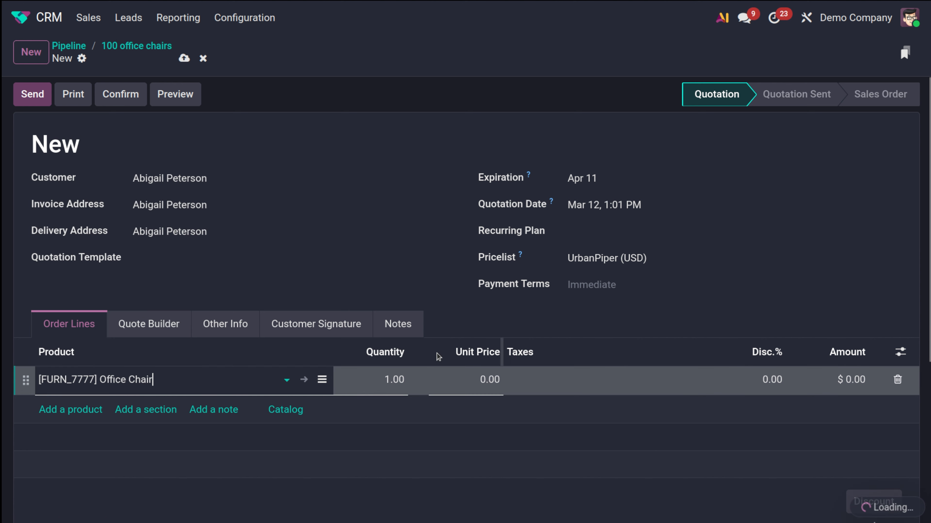
left_click(184, 60)
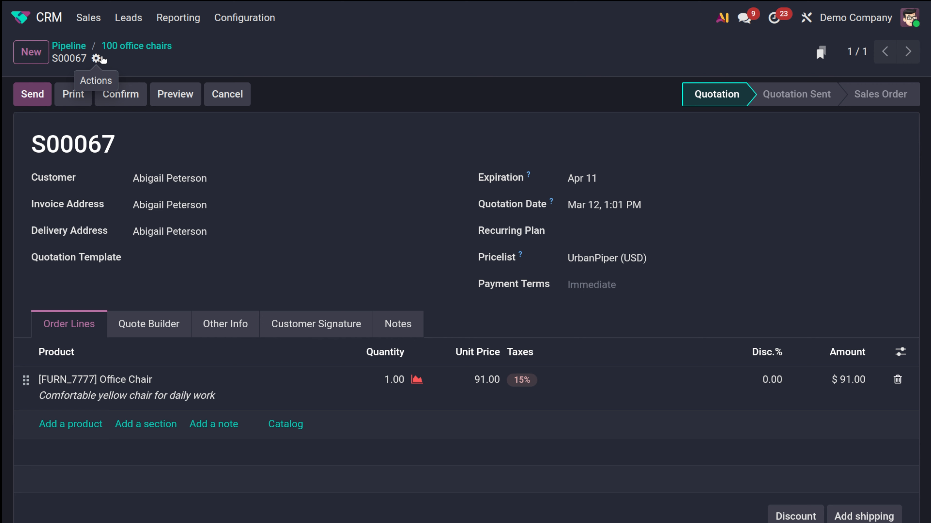
left_click(117, 47)
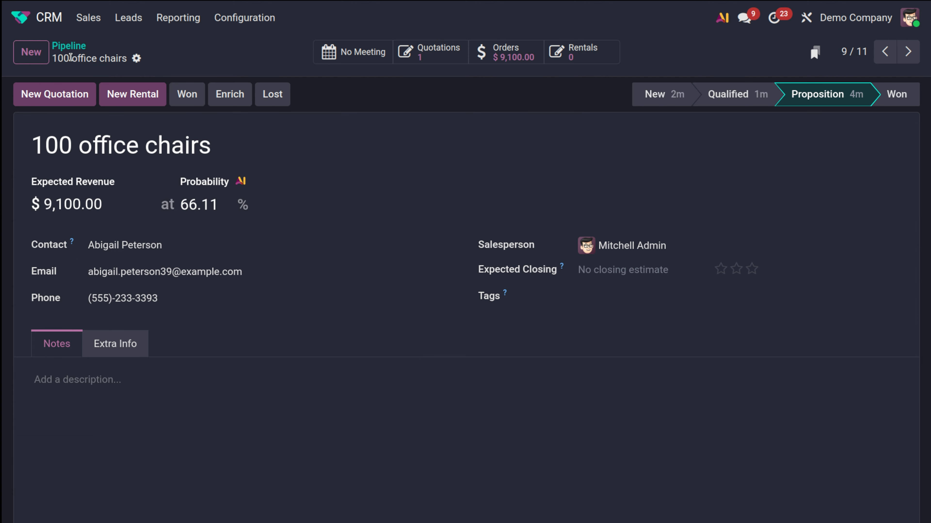
left_click(433, 62)
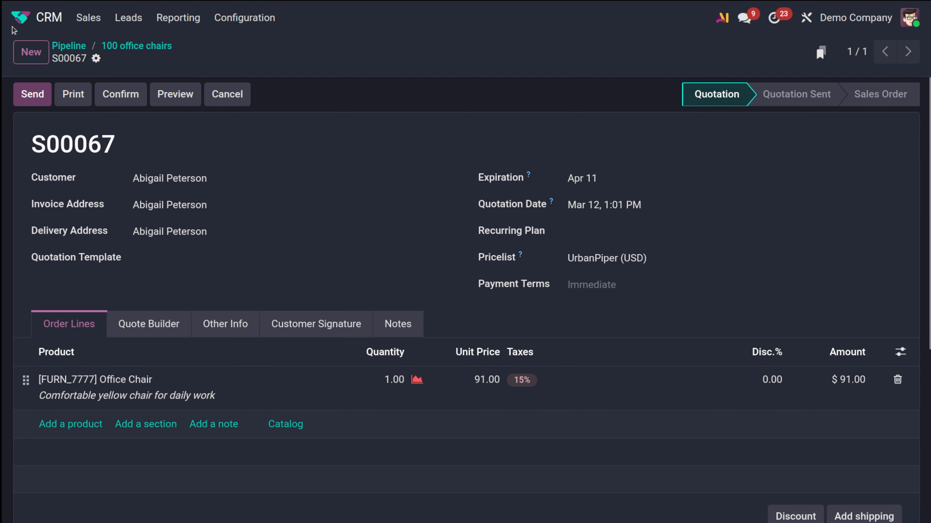
- Switch to the Sales app and open the confirmed sales order for the 100 office chairs
left_click(21, 17)
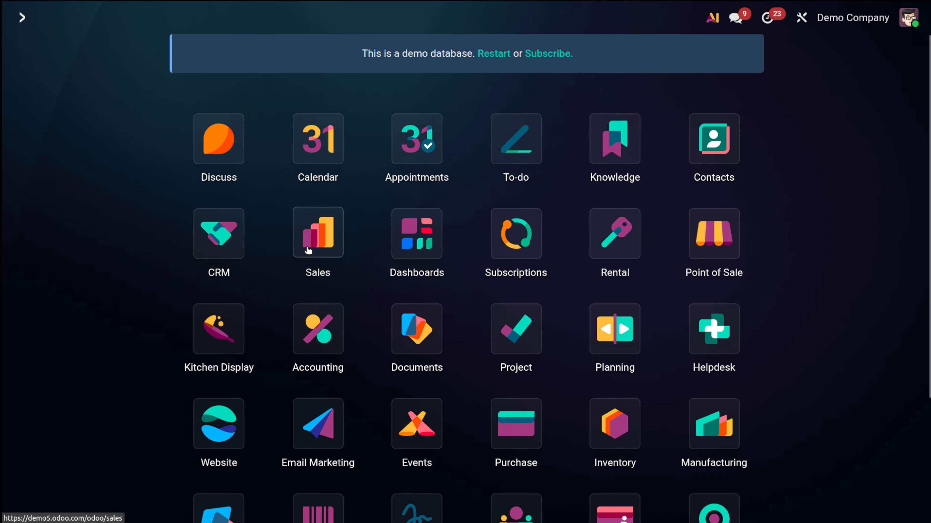
left_click(313, 241)
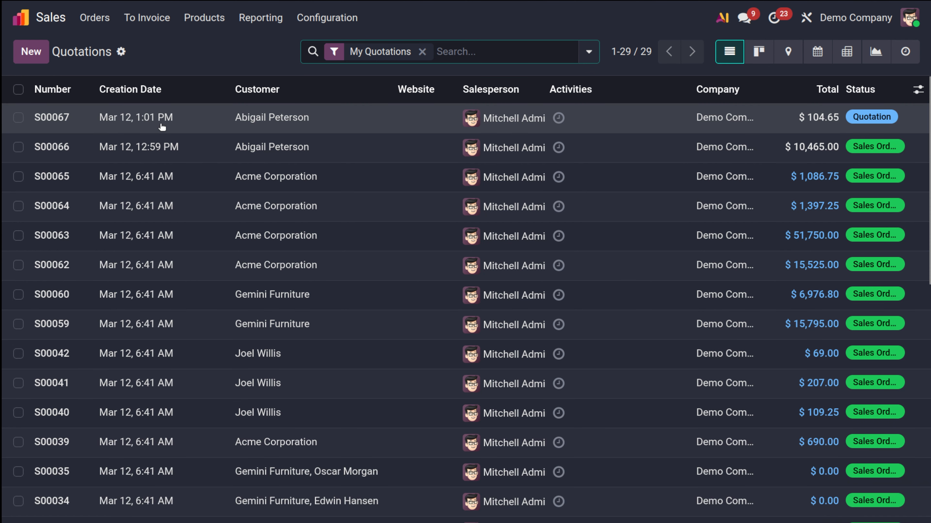
left_click(338, 156)
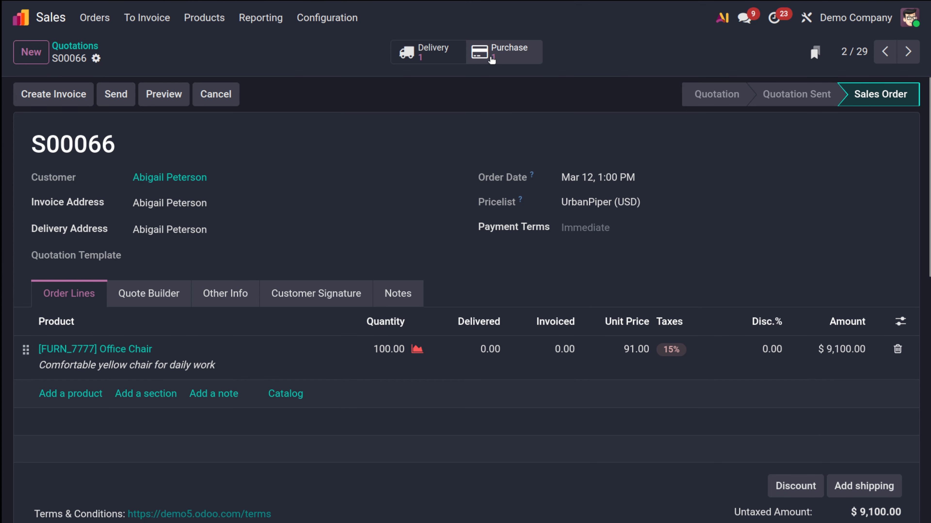
- Receive the linked purchase order's 47 Office Chairs by validating its receipt, and return to the sales order
left_click(491, 59)
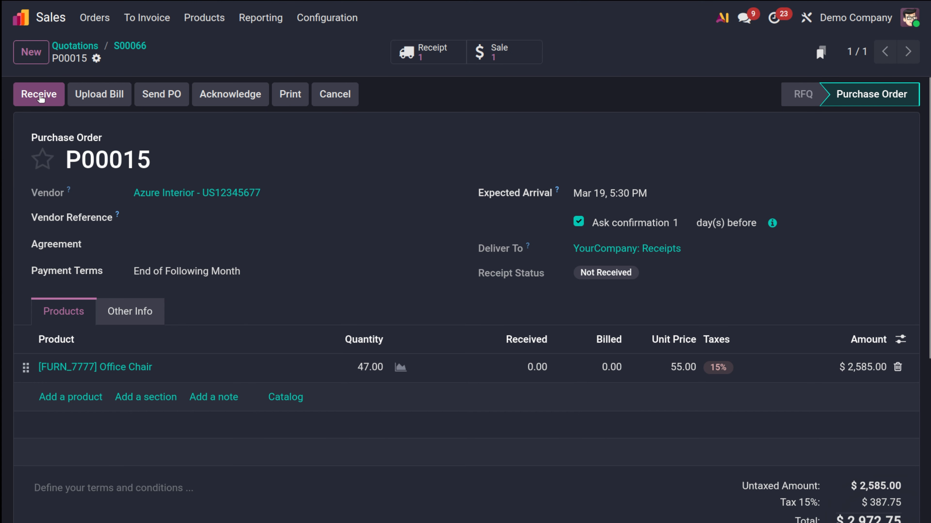
left_click(40, 96)
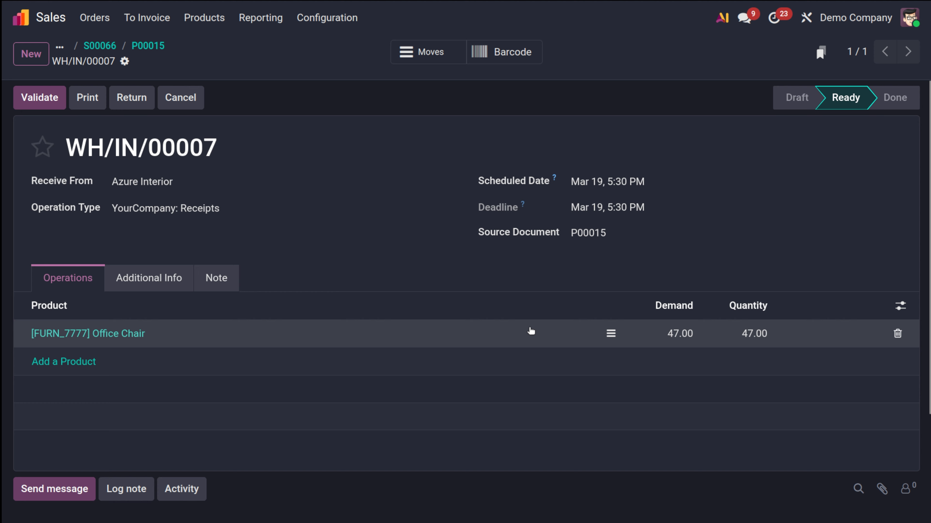
left_click(47, 106)
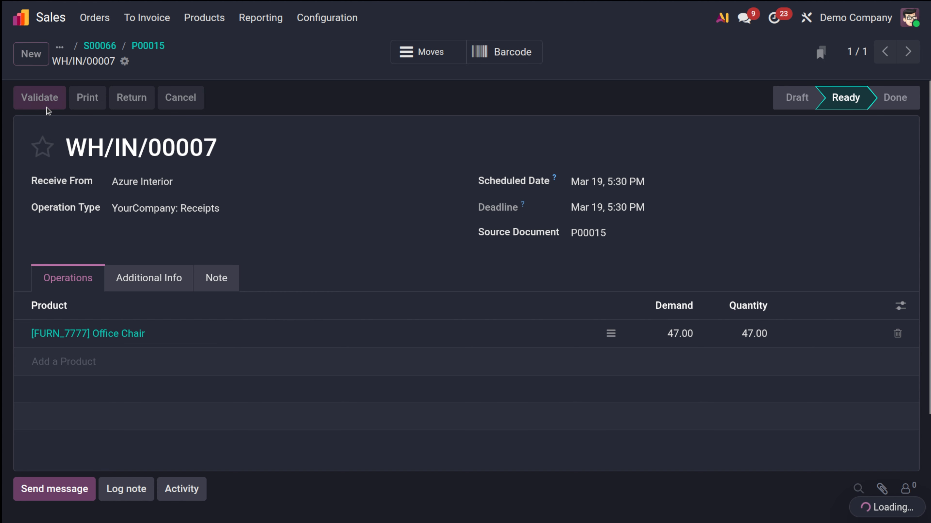
left_click(135, 46)
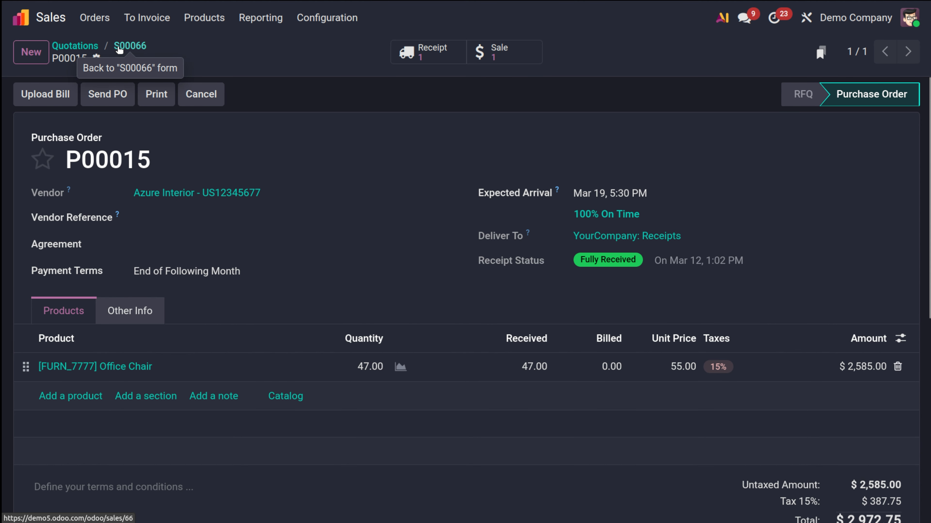
left_click(119, 47)
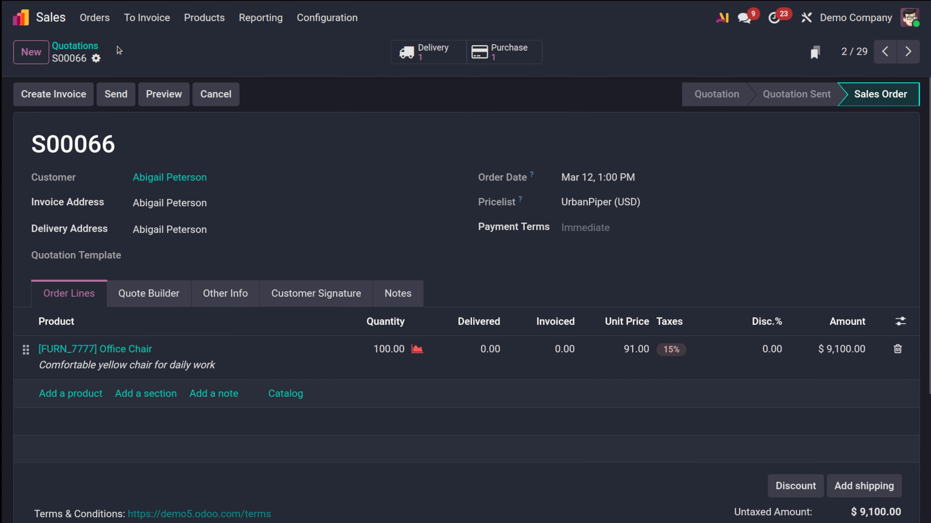
left_click(60, 95)
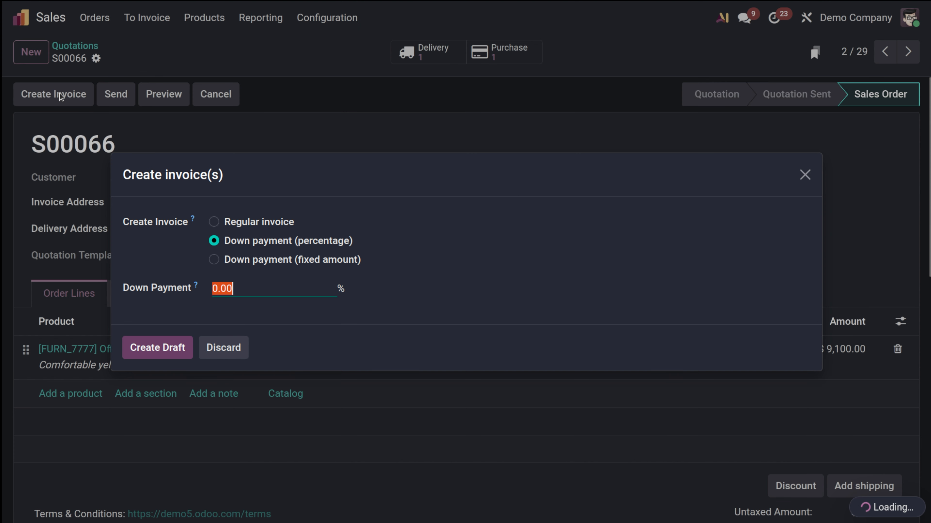
left_click(213, 222)
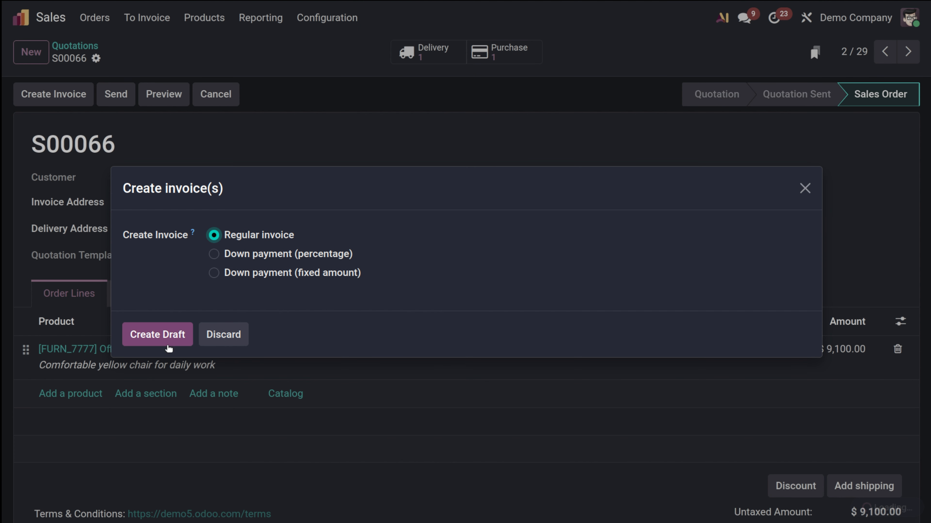
left_click(240, 347)
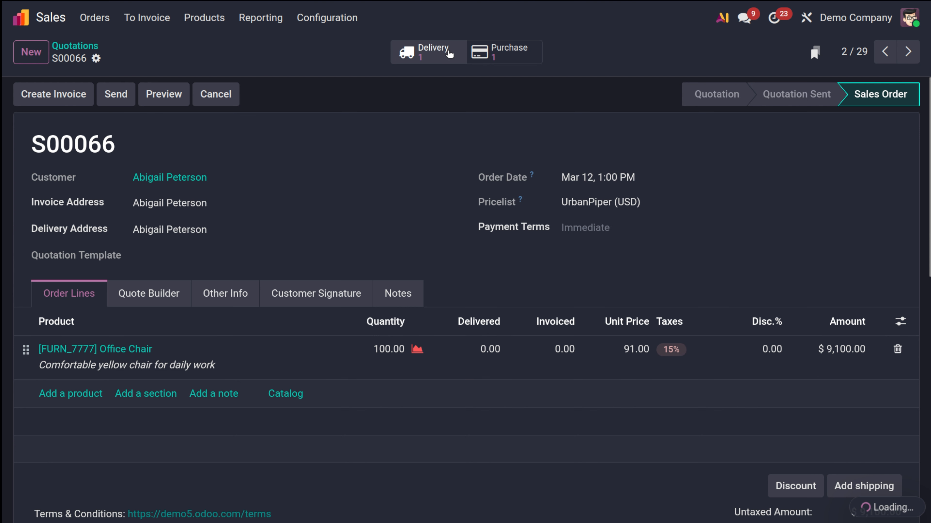
- Validate the sales order's delivery of 47 Office Chairs, creating a backorder for the rest and confirming the SMS notification
left_click(430, 66)
left_click(144, 100)
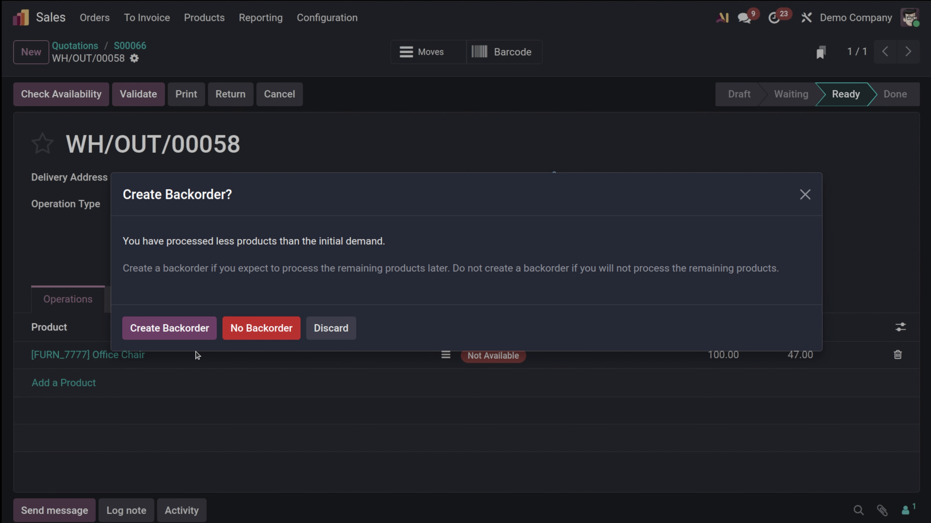
left_click(172, 332)
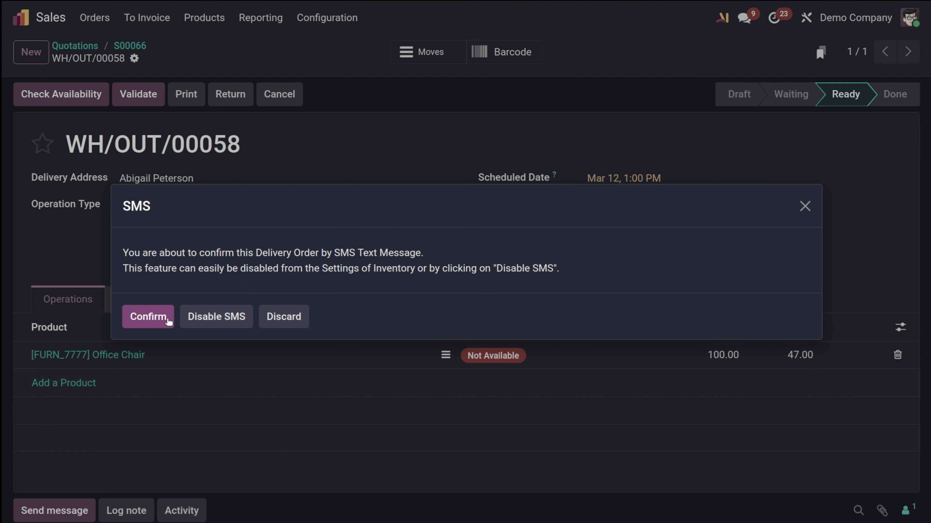
left_click(166, 319)
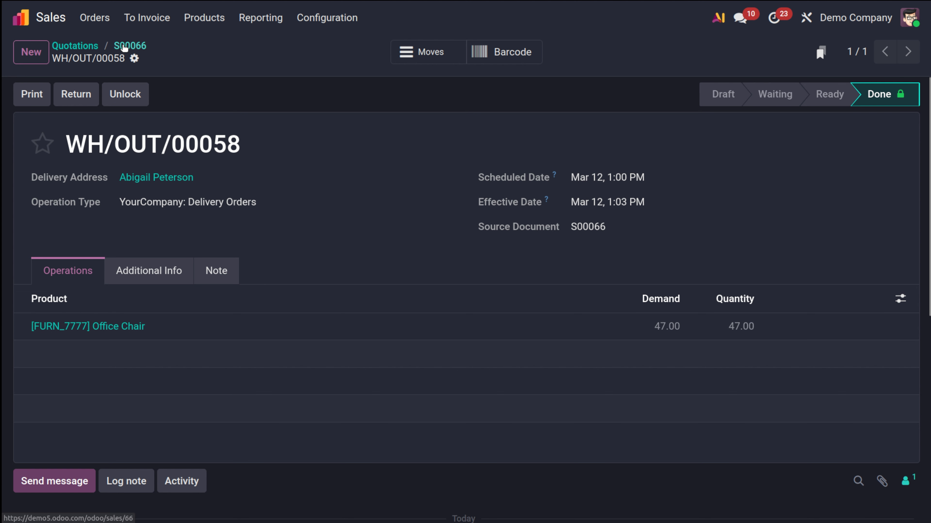
- Create a regular invoice from the sales order for the delivered chairs and post it
left_click(126, 45)
left_click(60, 97)
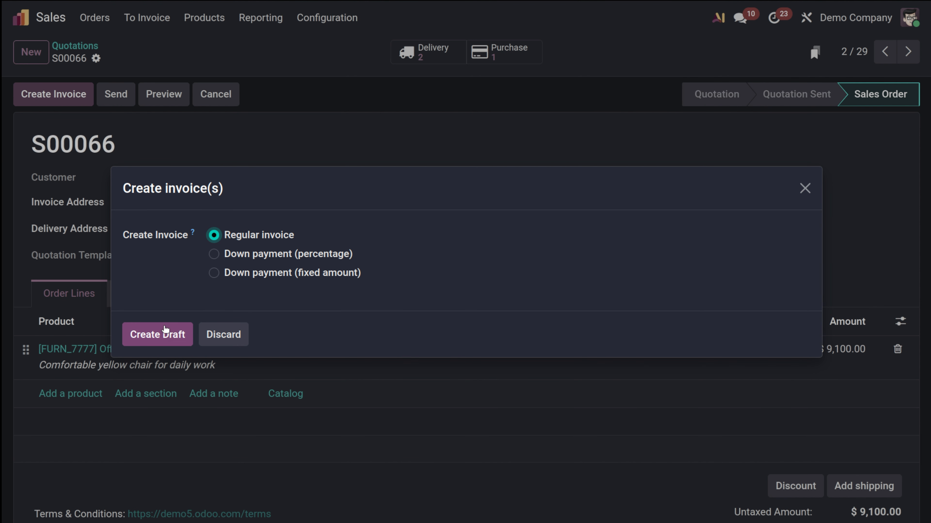
left_click(168, 335)
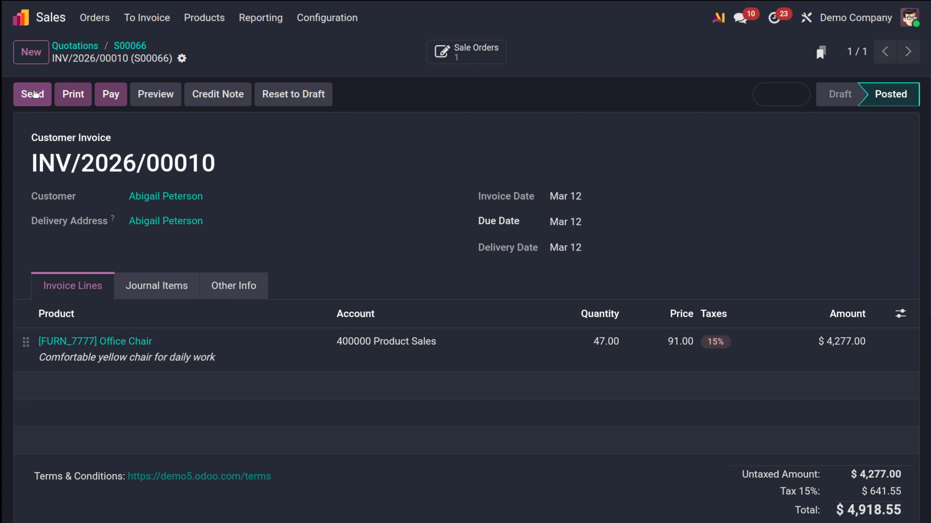
- Register the invoice's payment of $4,918.55 in the Bank journal with Manual Payment, and return to the sales order
left_click(106, 99)
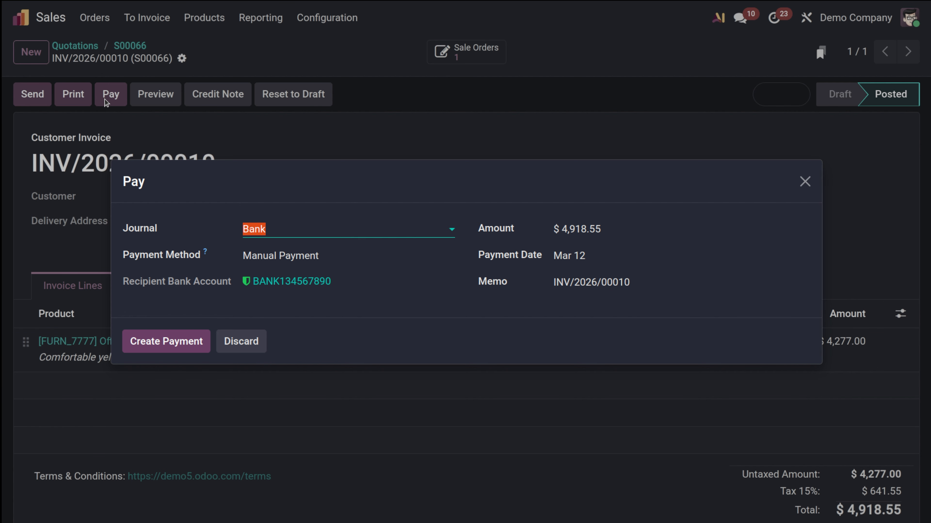
left_click(160, 341)
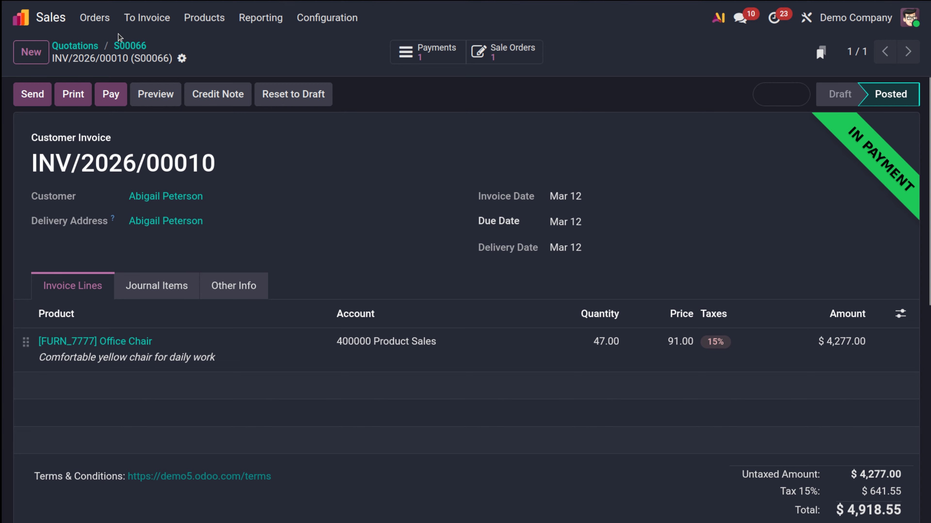
left_click(129, 46)
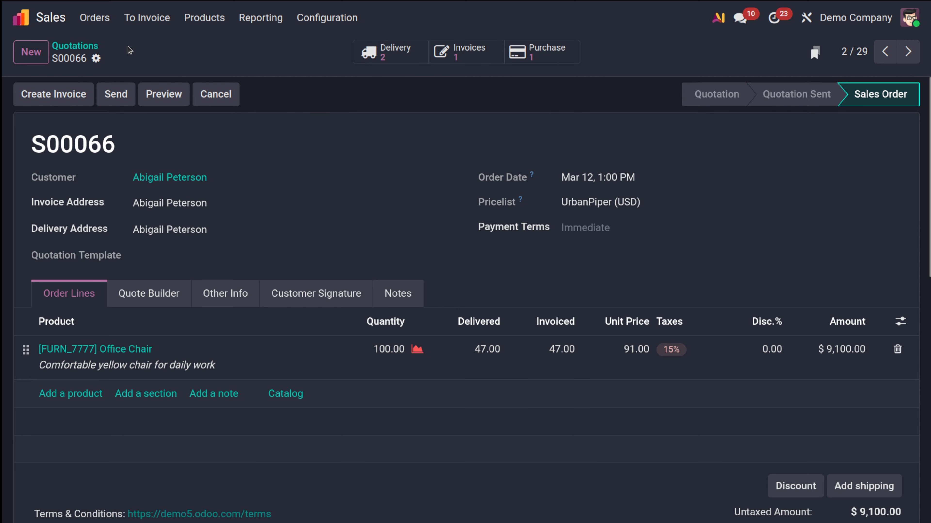